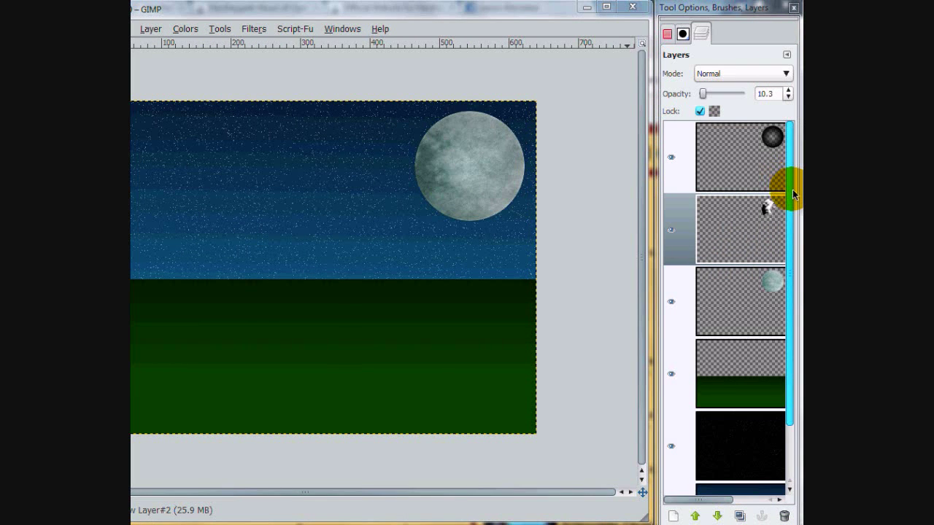
Scroll through the Layers panel to review the night scene's six layers.
left_click_drag(792, 191, 798, 394)
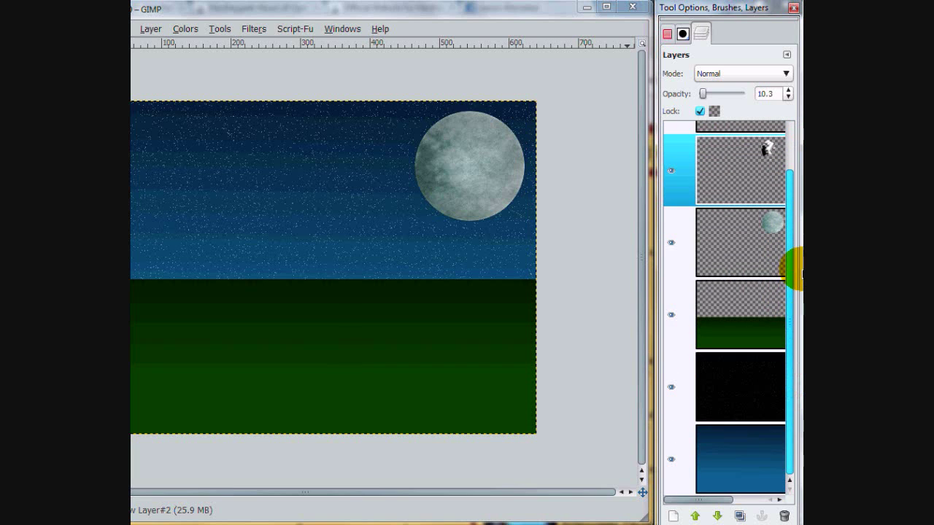
scroll(788, 225, "up", 2)
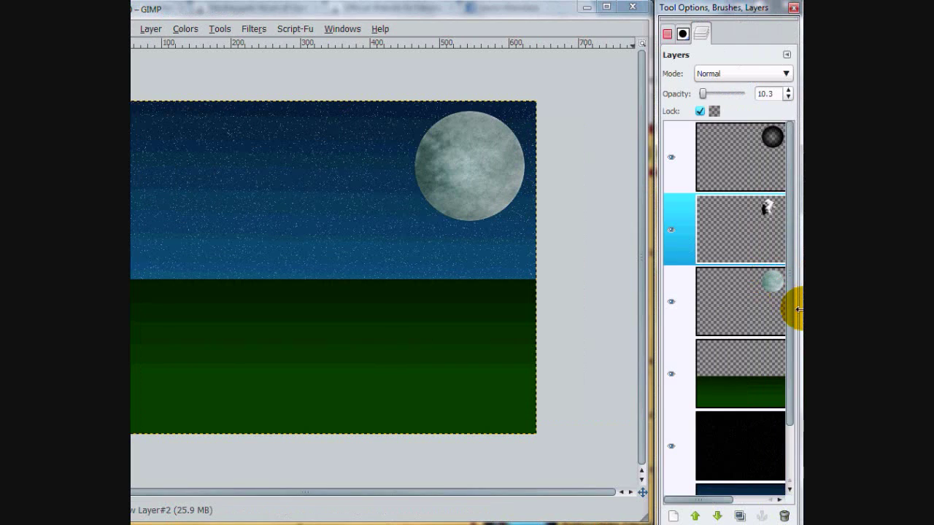
scroll(779, 394, "down", 1)
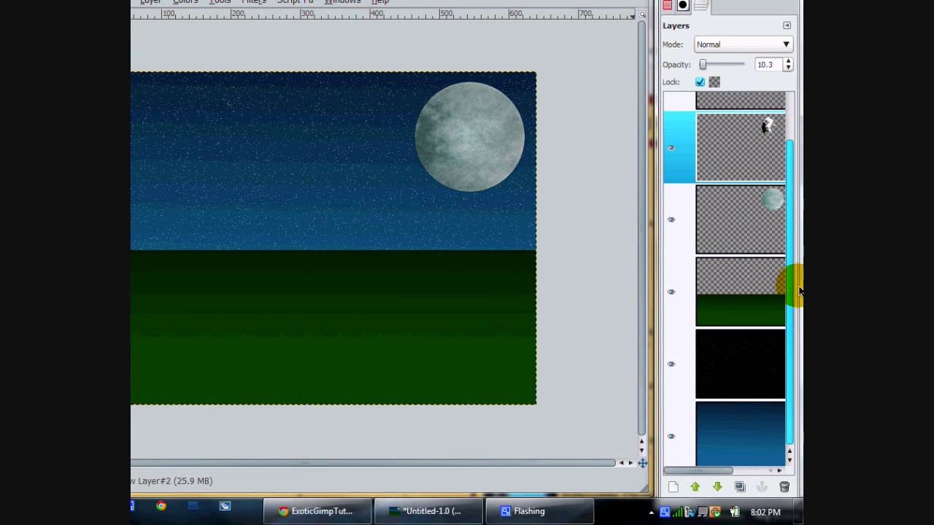
scroll(792, 315, "up", 1)
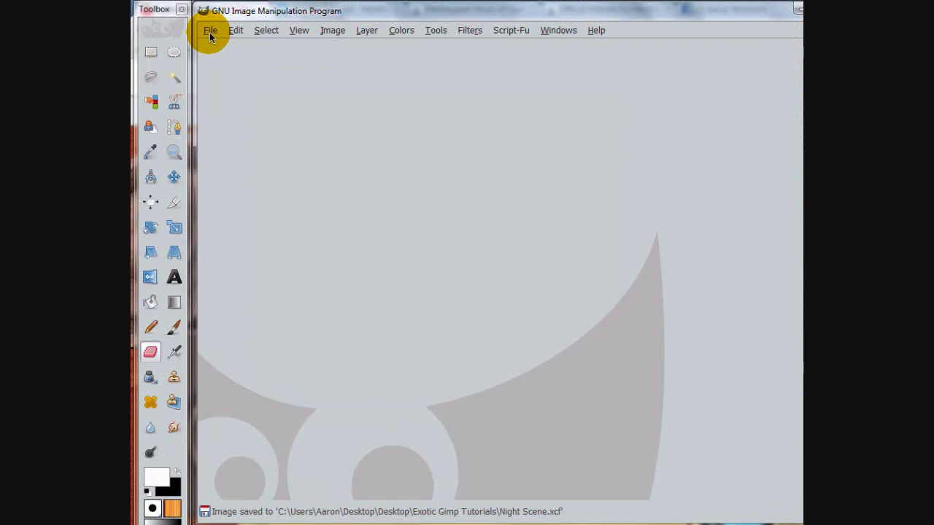
Create a new 640×480 image and pick dark teal 002f4d as the foreground colour.
left_click(209, 29)
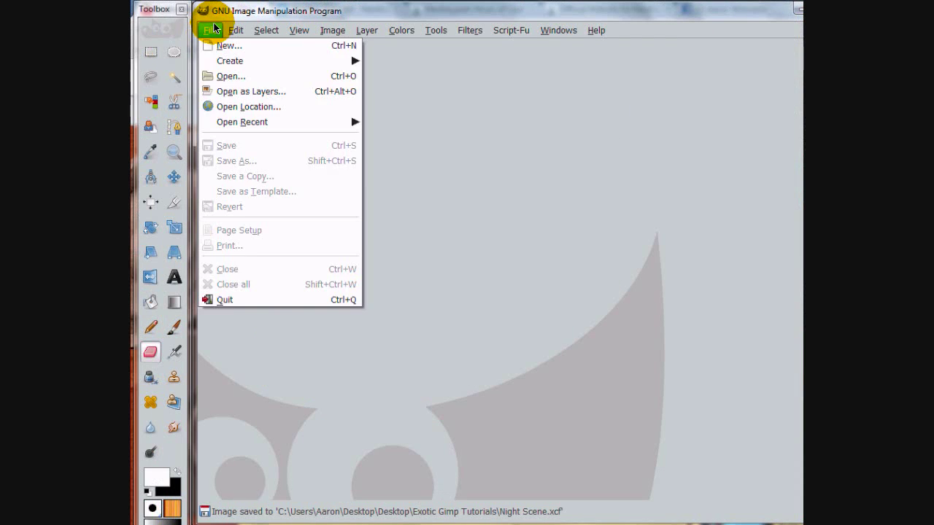
left_click(214, 48)
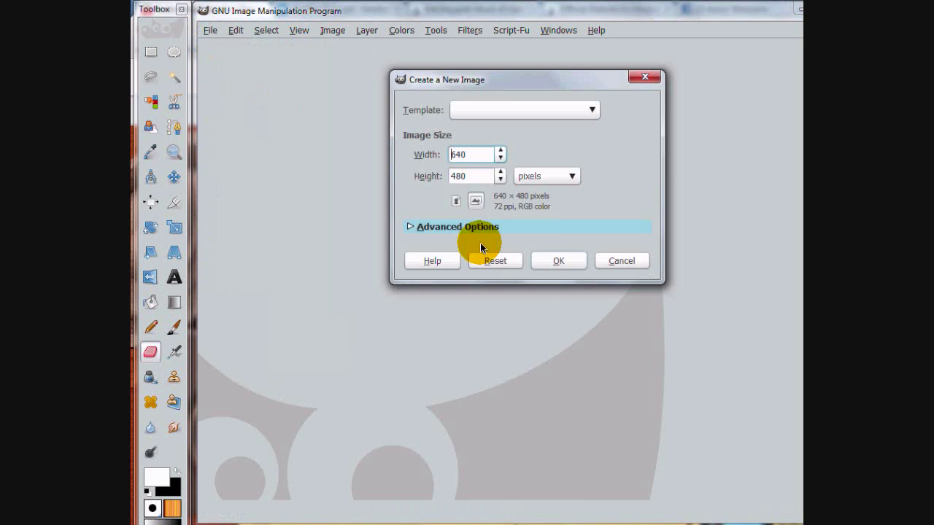
left_click(552, 260)
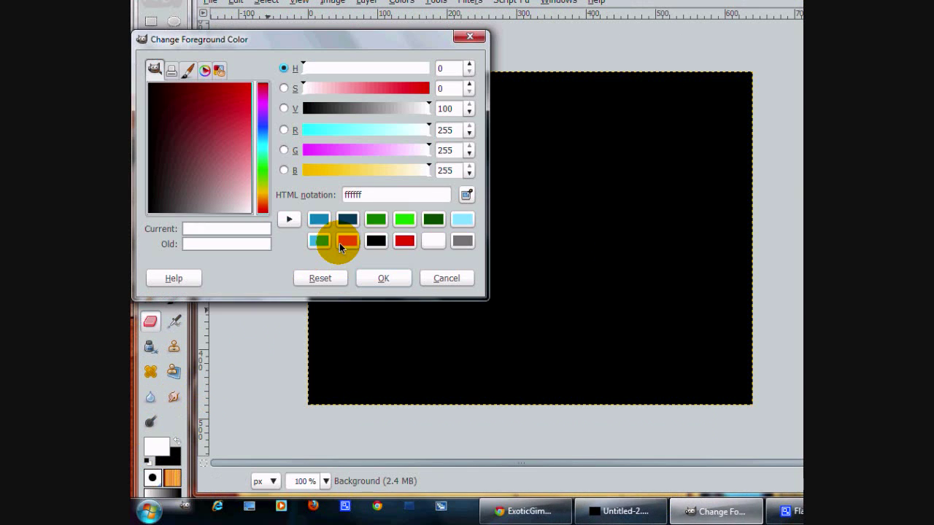
left_click(347, 220)
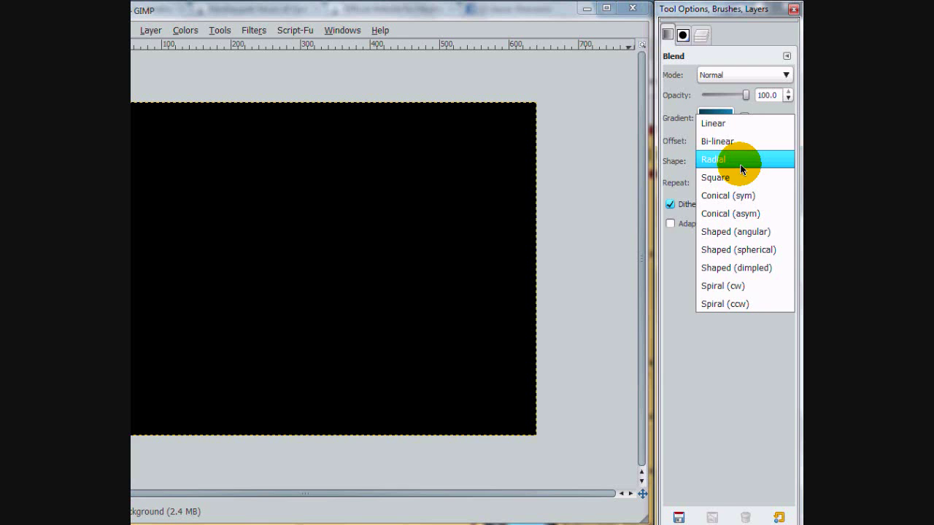
Set the Blend tool to a Linear shape with the FG to BG (RGB) gradient.
left_click(738, 121)
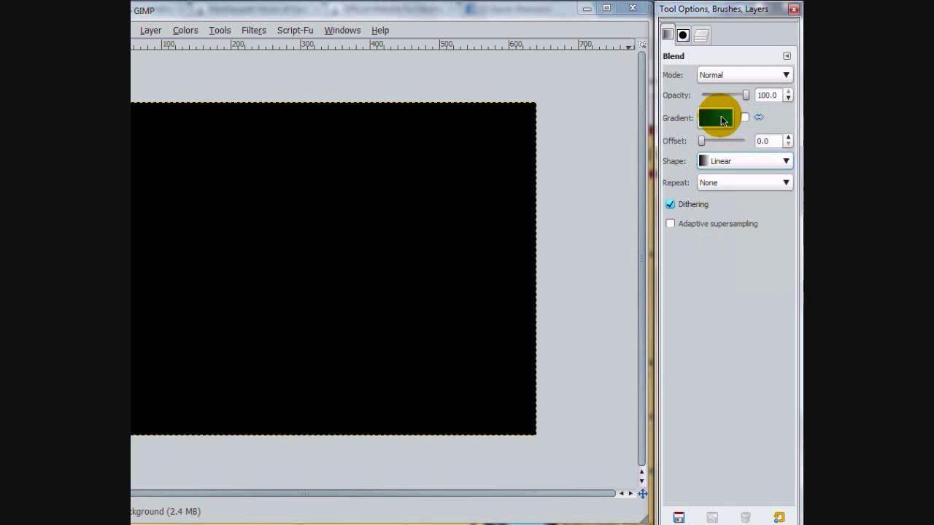
left_click(722, 120)
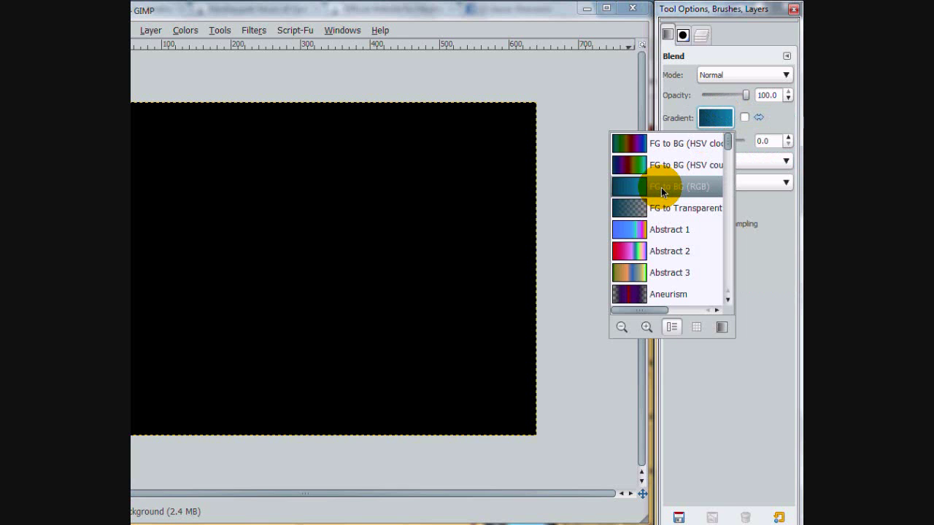
left_click(704, 111)
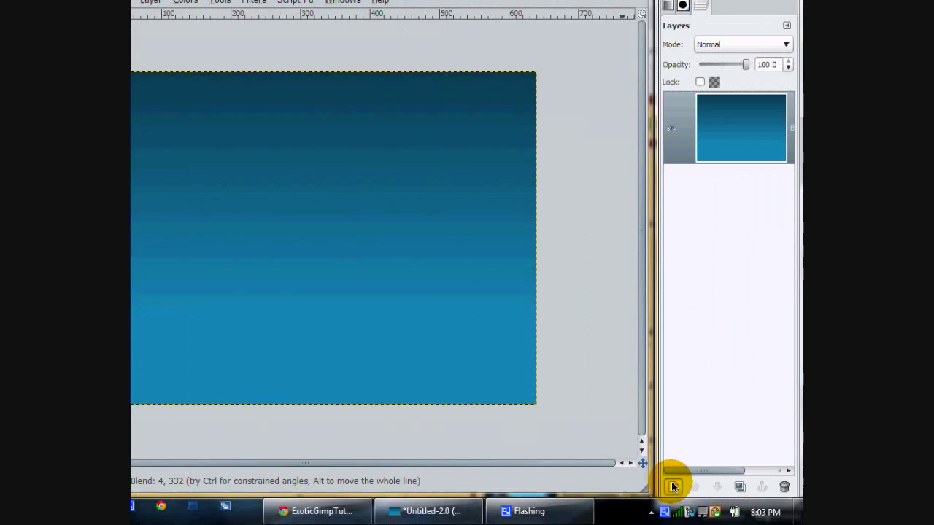
Add a new layer and rectangle-select the lower part of the canvas.
left_click(673, 486)
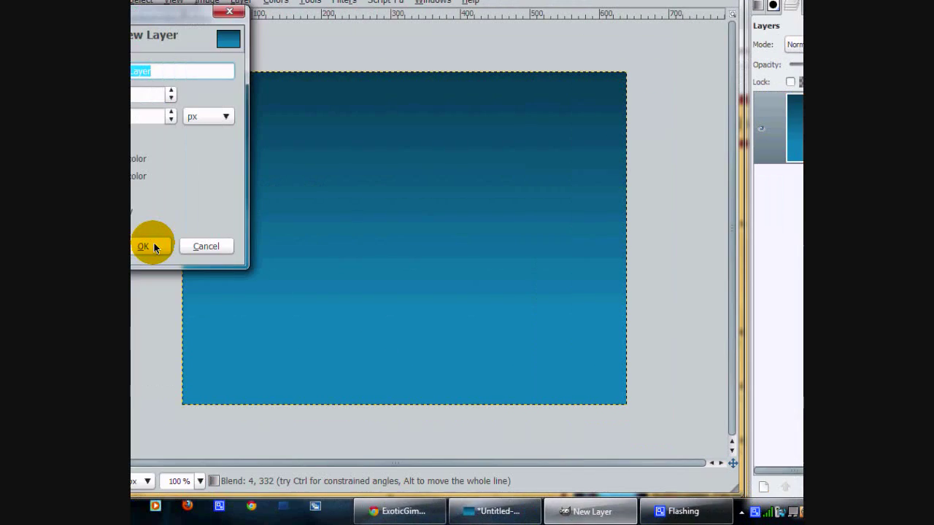
left_click(150, 246)
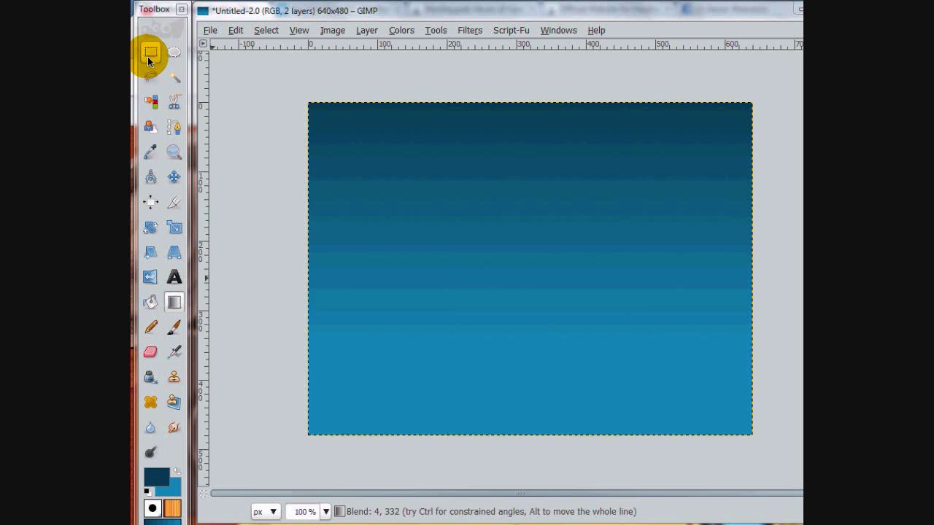
left_click(149, 54)
left_click_drag(288, 300, 776, 460)
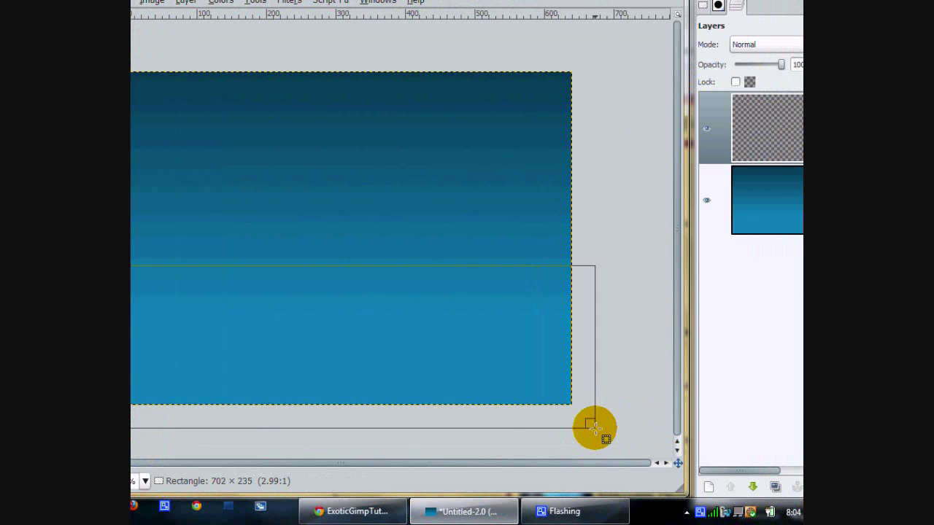
left_click_drag(594, 429, 594, 428)
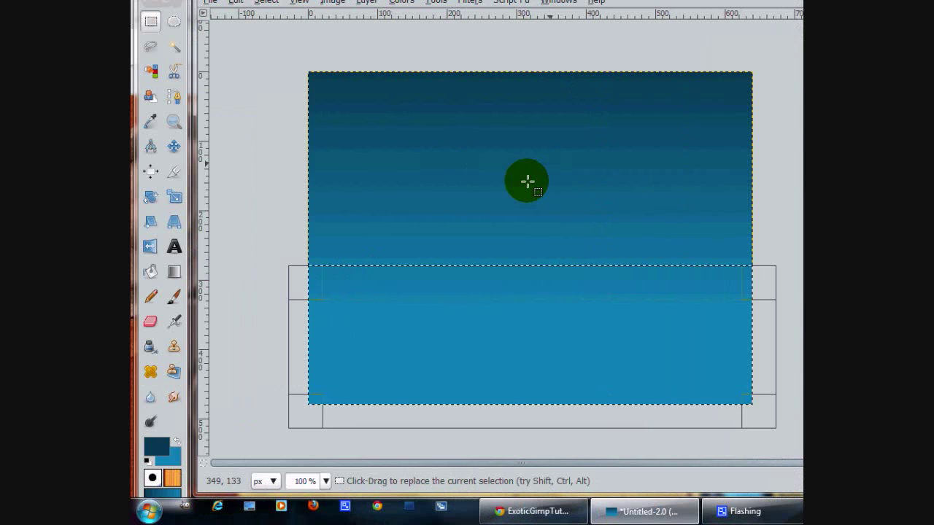
Fill the selection with a dark green 005a00 to green 009300 gradient.
left_click(174, 271)
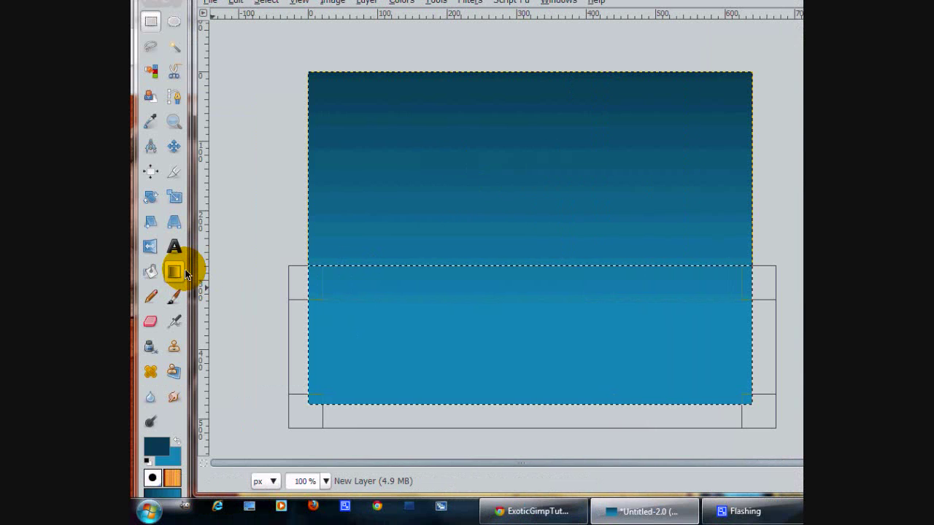
left_click(156, 446)
left_click(430, 219)
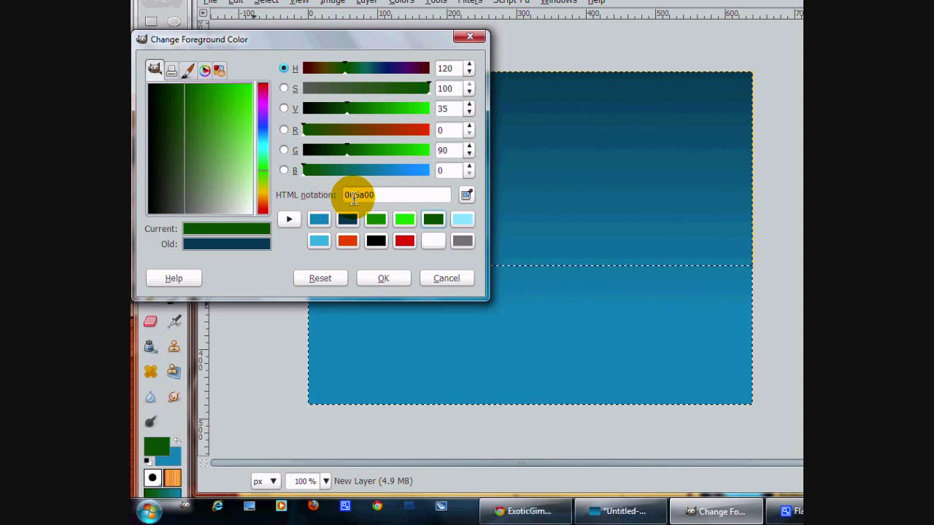
left_click(378, 271)
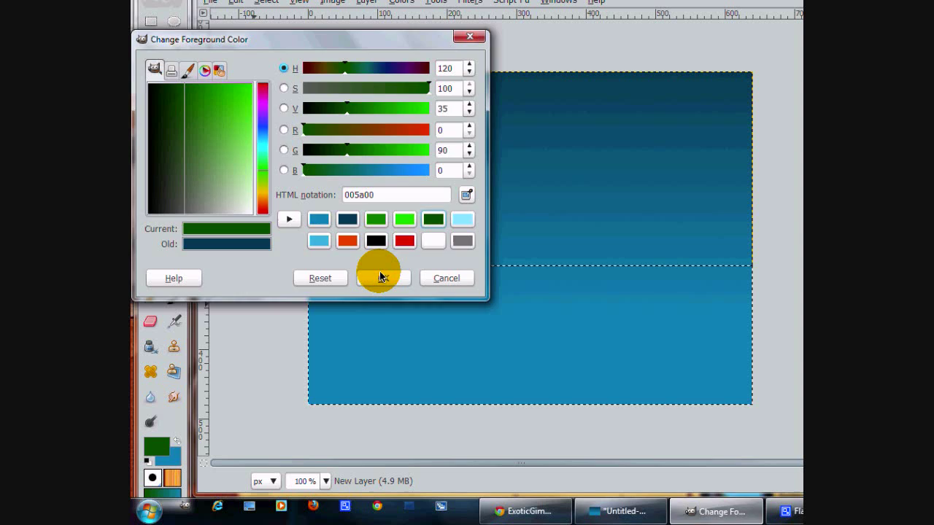
left_click(173, 465)
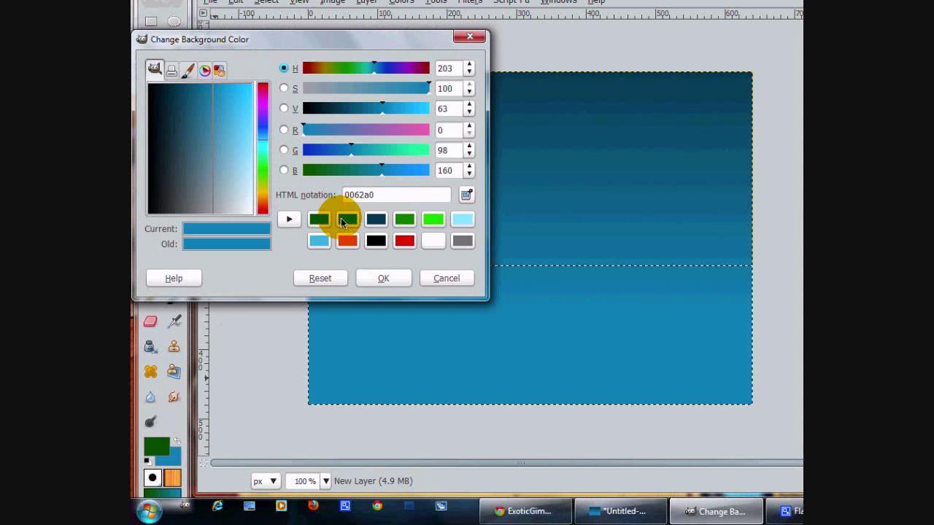
left_click(408, 222)
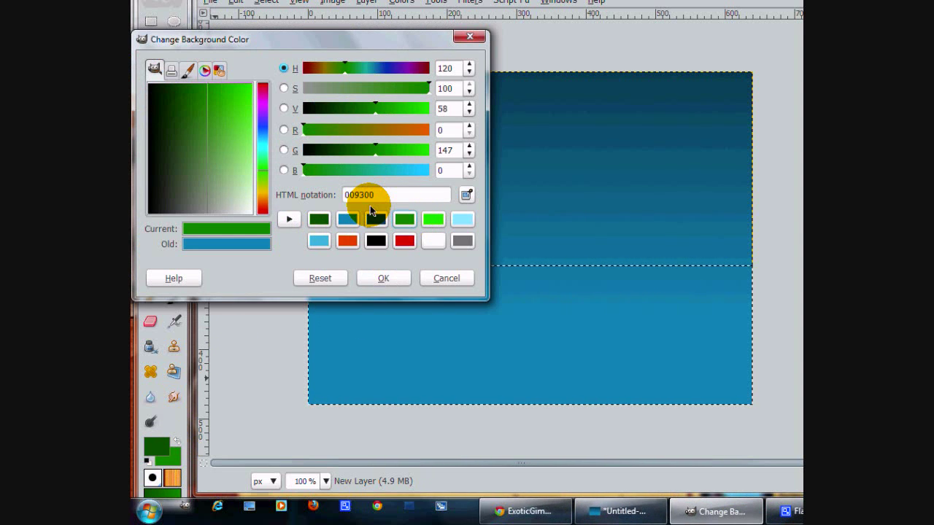
left_click(380, 276)
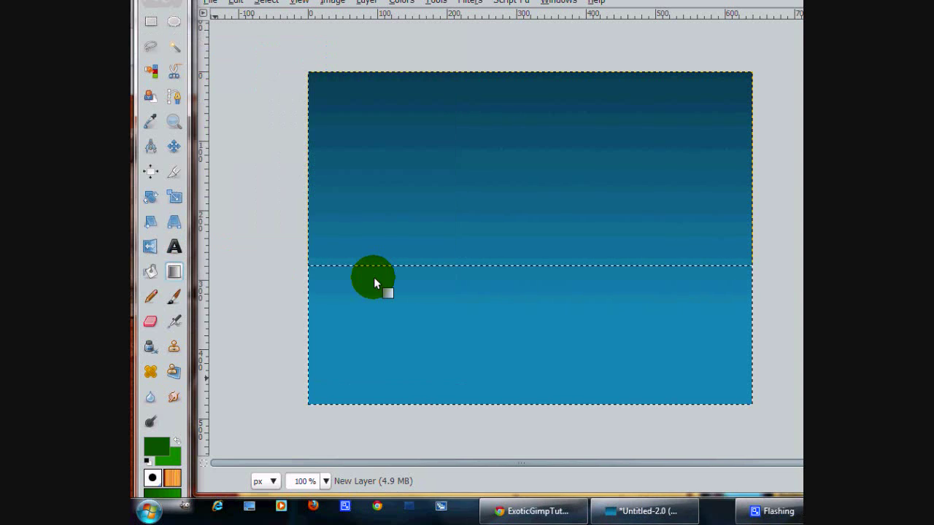
left_click_drag(502, 265, 499, 404)
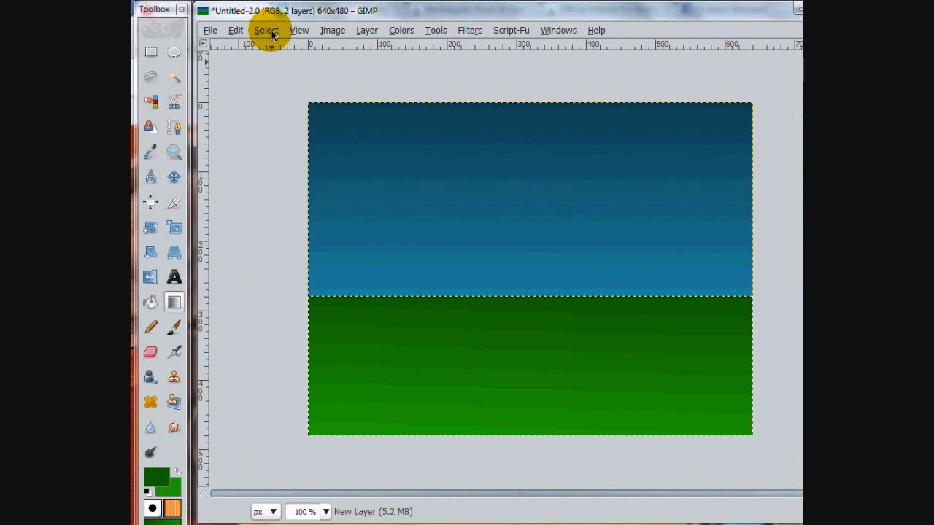
Clear the selection, add a new transparent layer and bucket-fill it black.
left_click(230, 30)
left_click(230, 57)
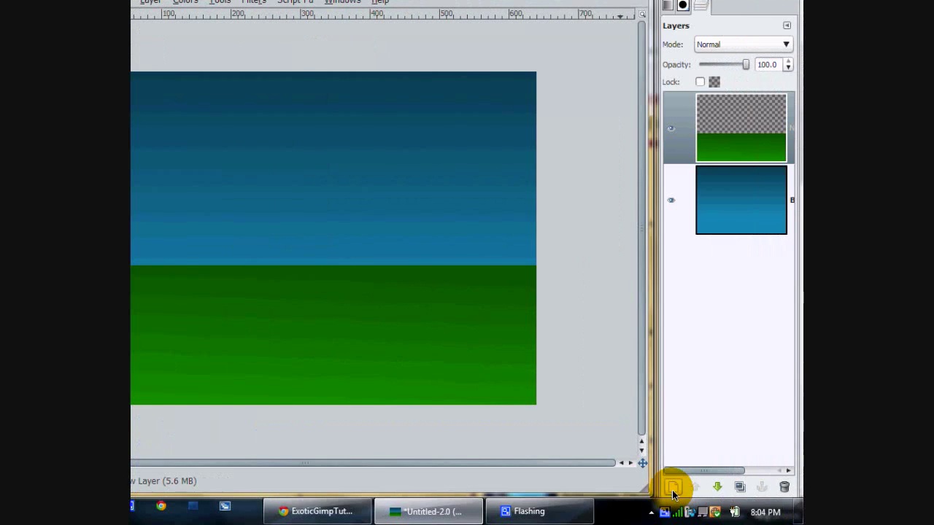
left_click(795, 515)
left_click(286, 263)
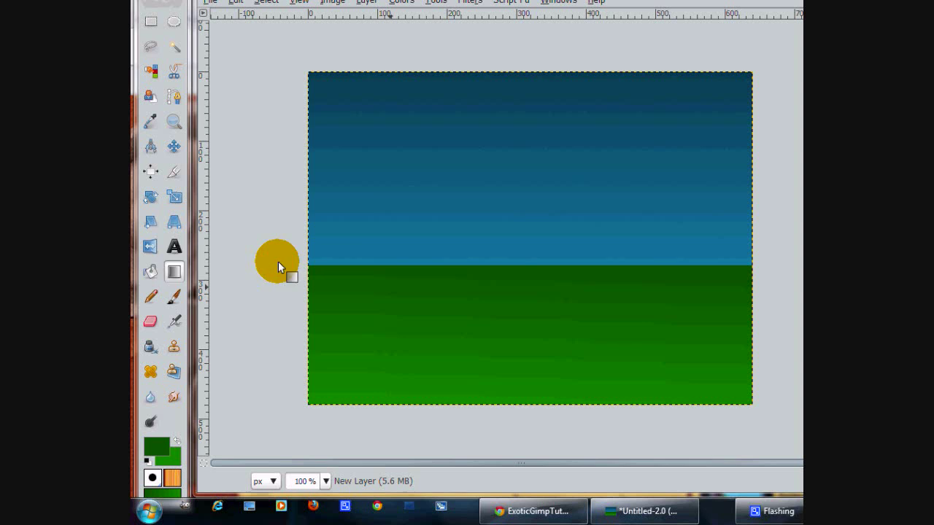
left_click(150, 271)
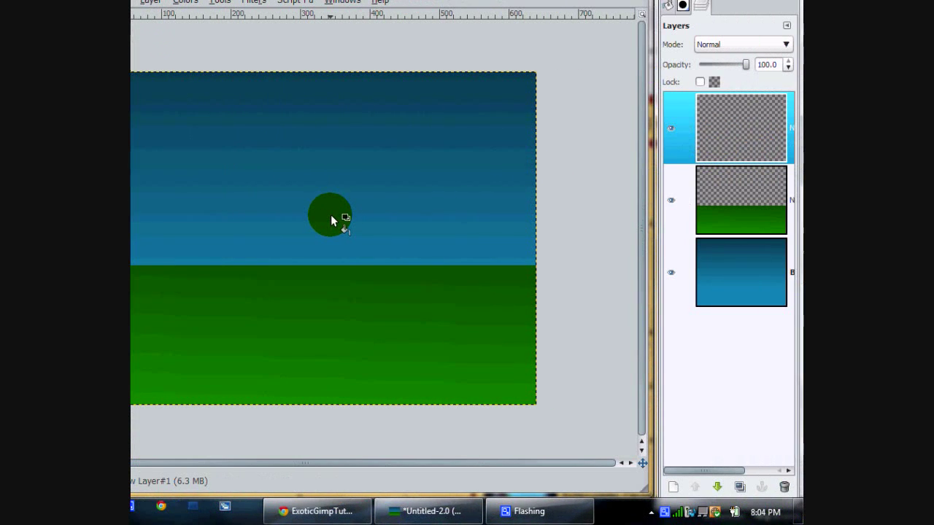
left_click(331, 217)
Apply HSV Noise to the black layer and set its mode to Screen.
left_click(255, 0)
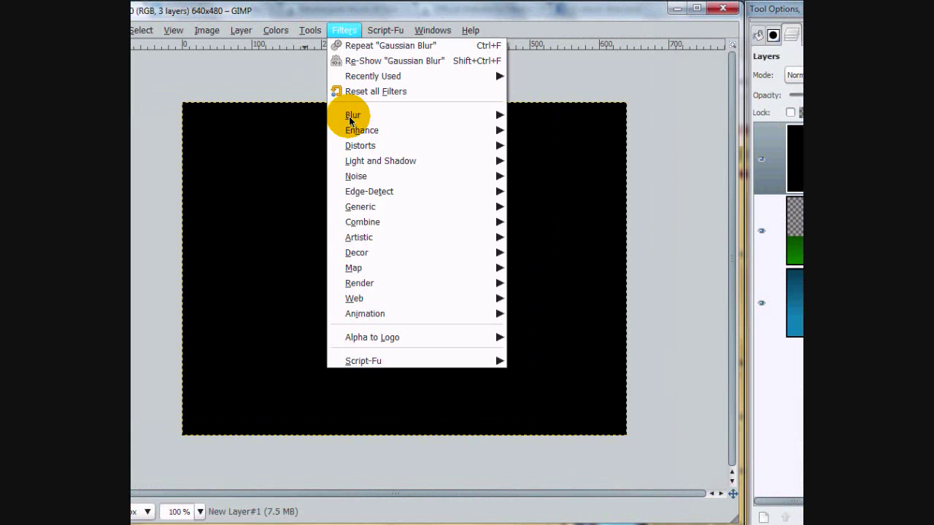
mouse_move(386, 177)
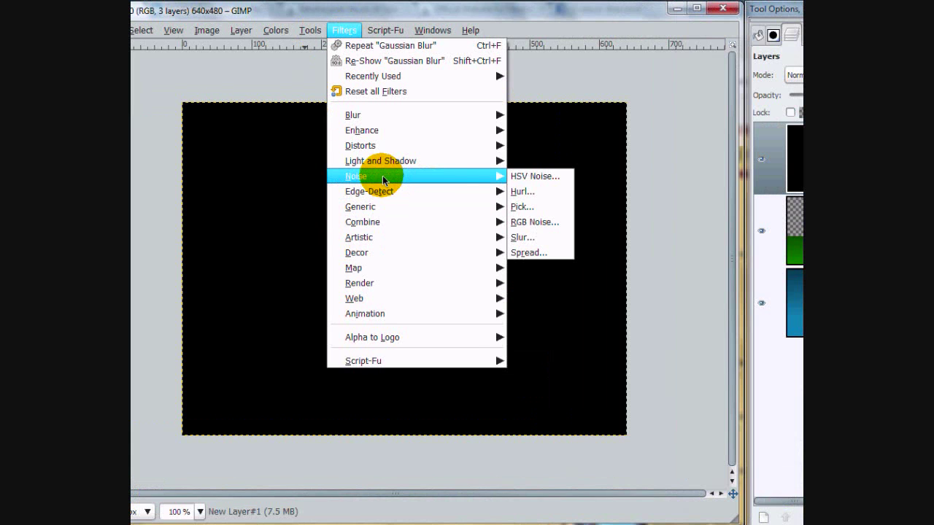
left_click(536, 180)
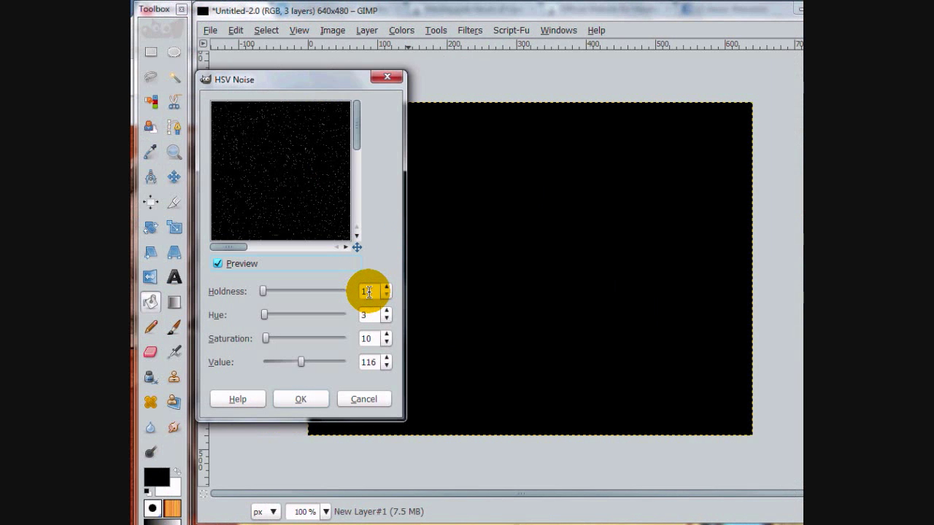
double_click(370, 314)
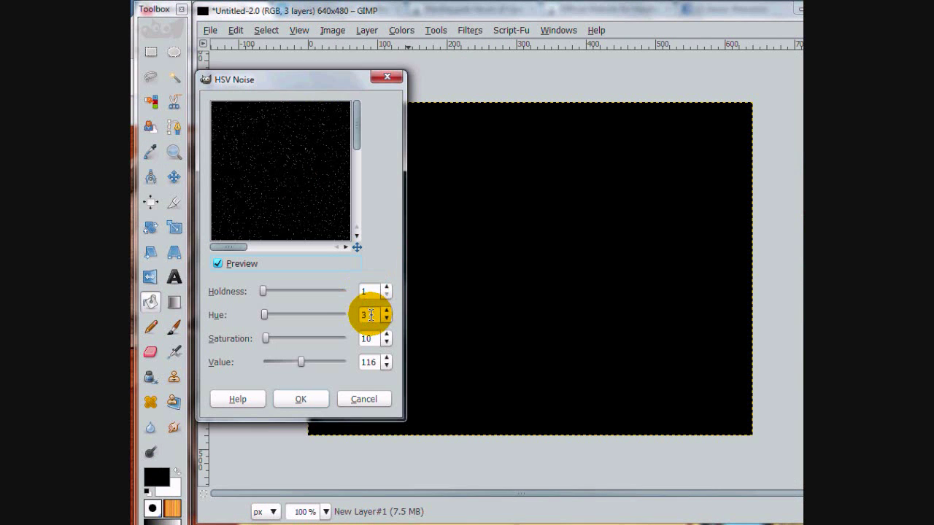
double_click(370, 338)
double_click(370, 362)
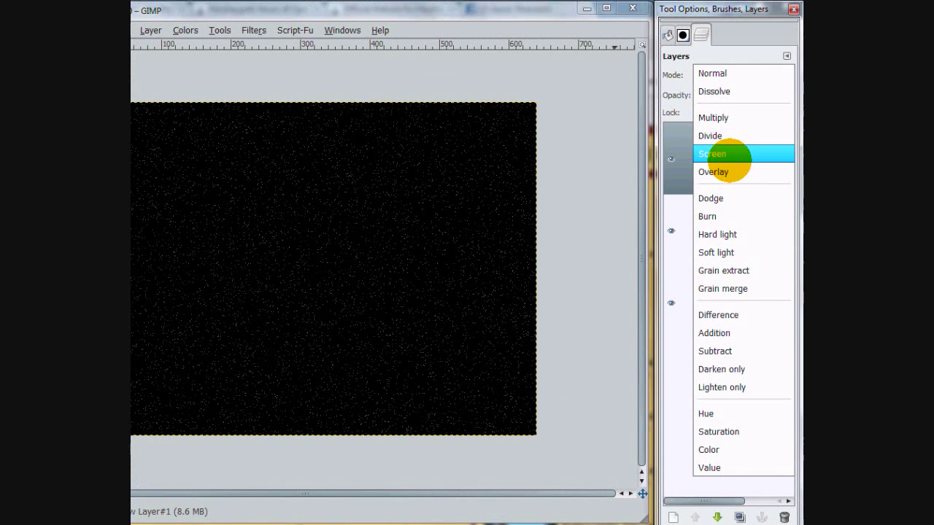
left_click(722, 153)
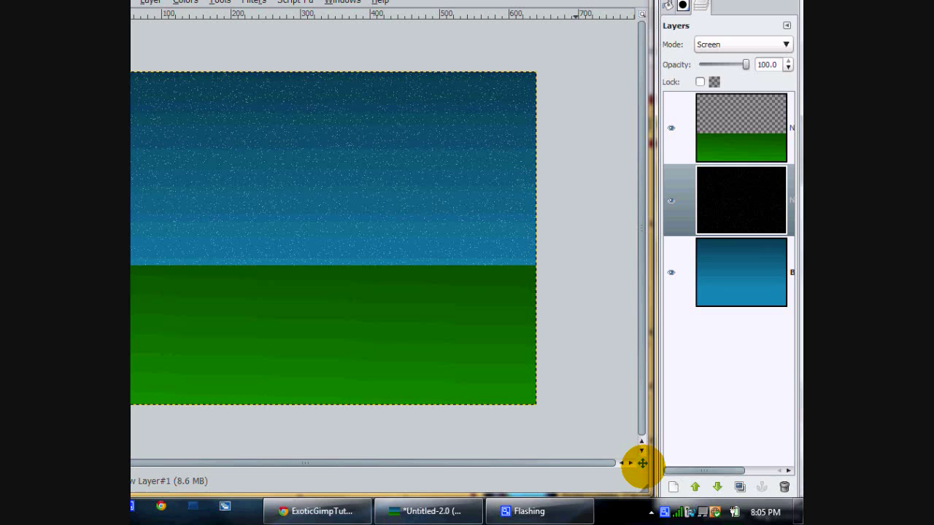
Add a top layer and draw a circle about 154 pixels across in the upper-right sky.
left_click(763, 517)
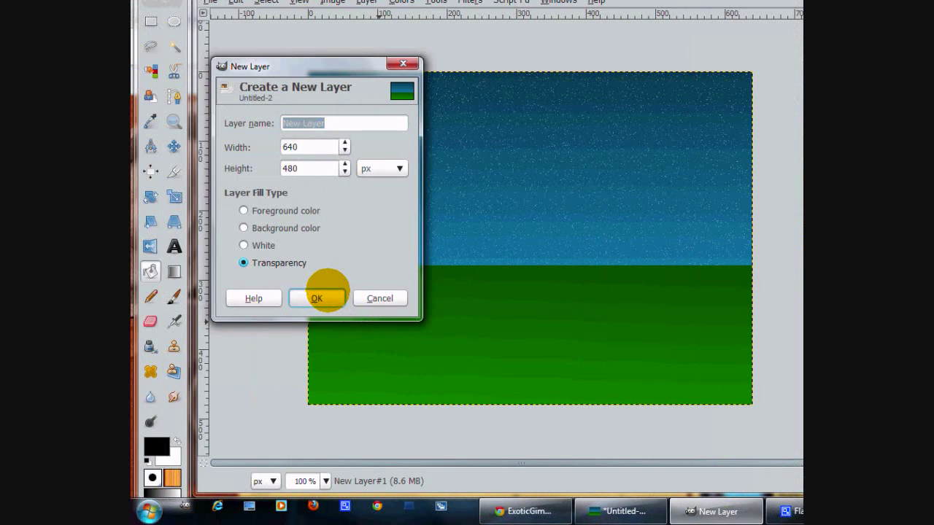
left_click(100, 297)
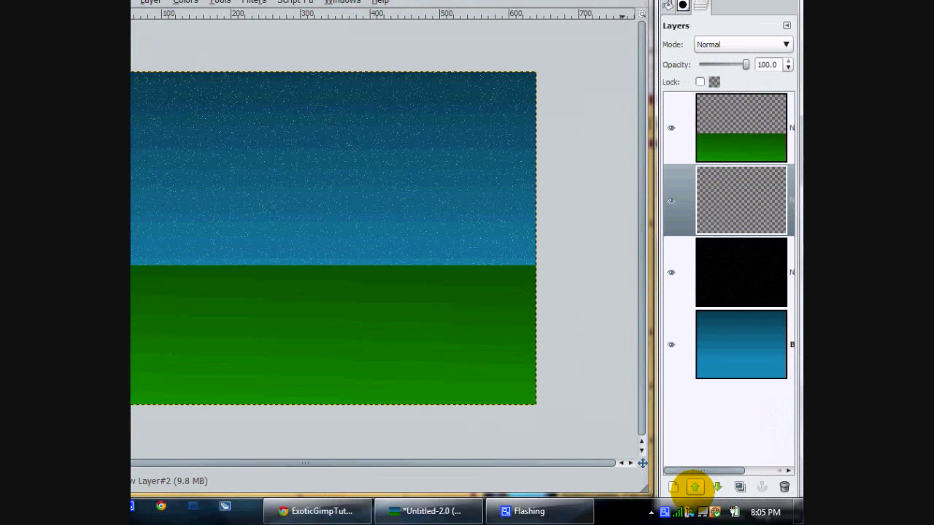
left_click(694, 517)
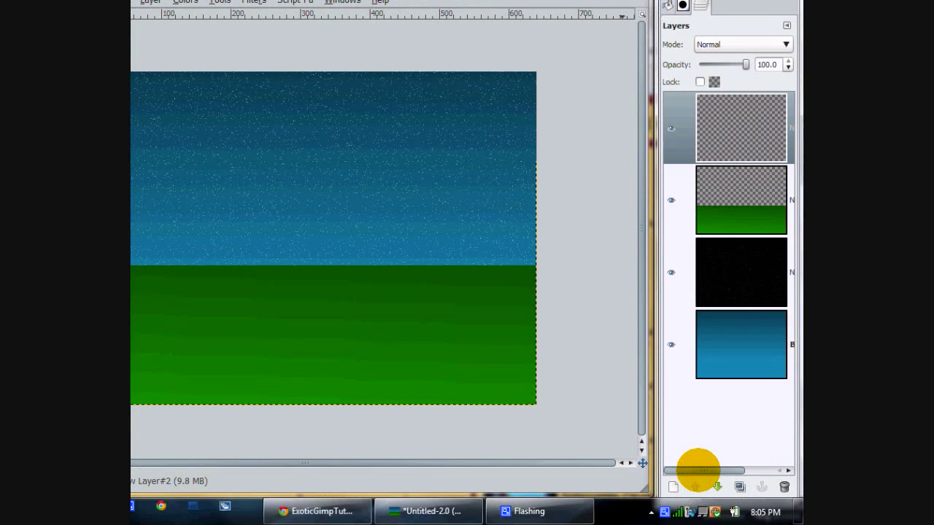
left_click(49, 55)
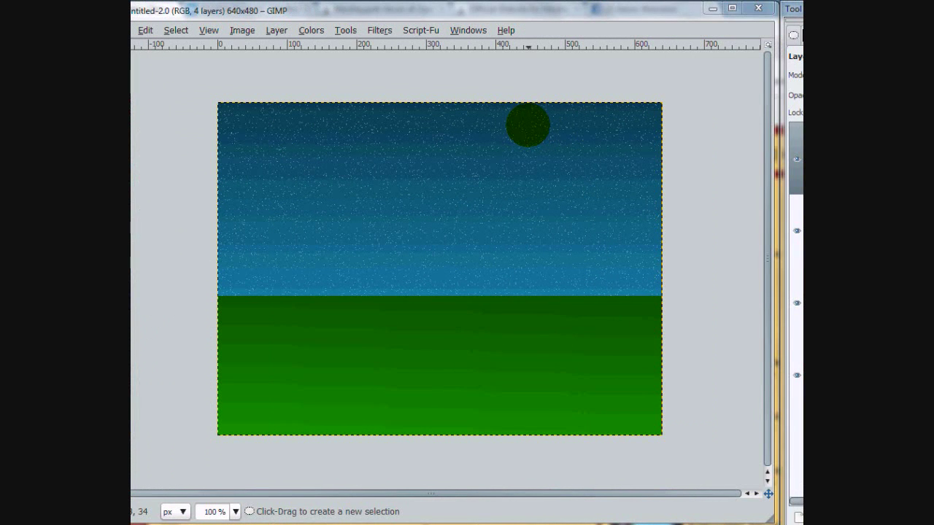
left_click_drag(527, 125, 639, 236)
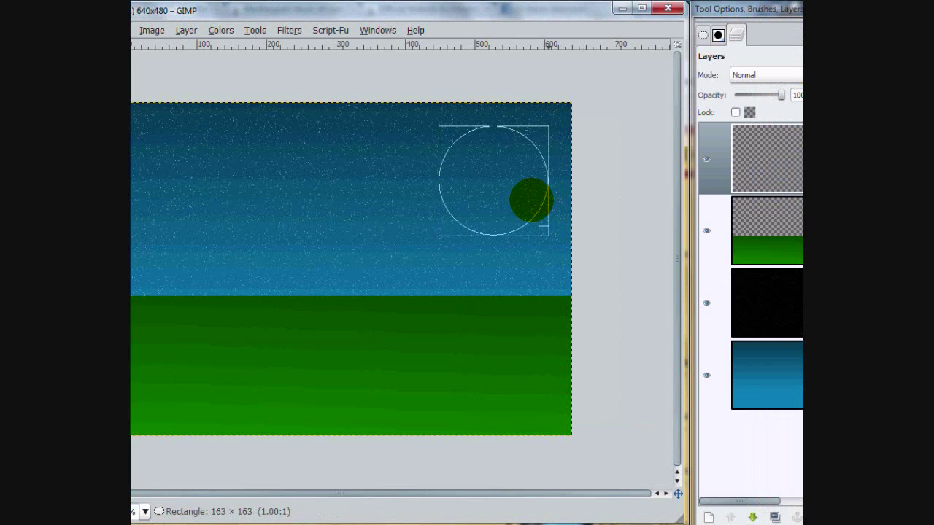
left_click_drag(531, 200, 509, 181)
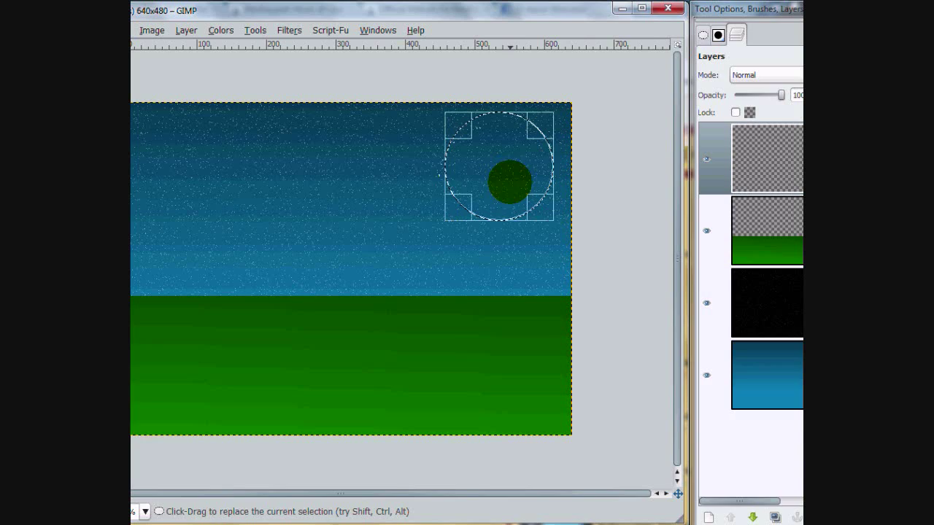
Bucket-fill the circle with white on the top layer.
left_click(152, 302)
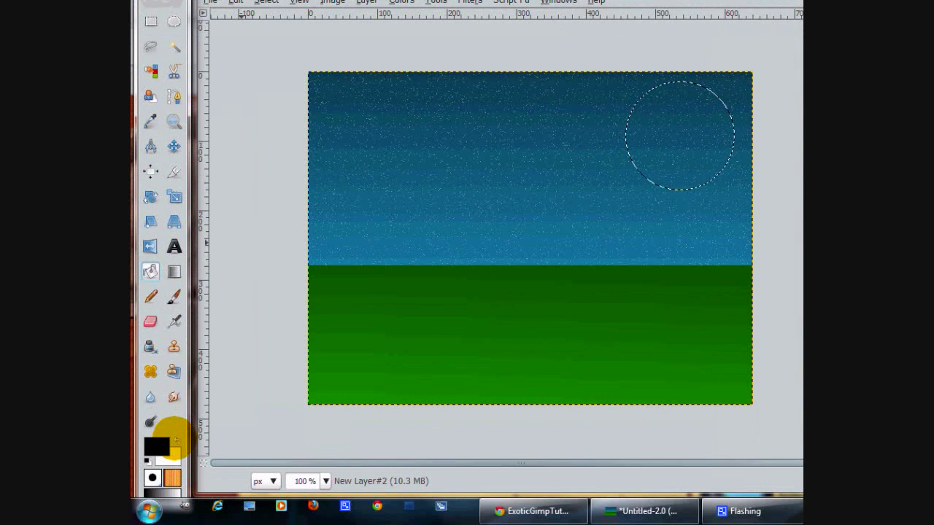
left_click(709, 134)
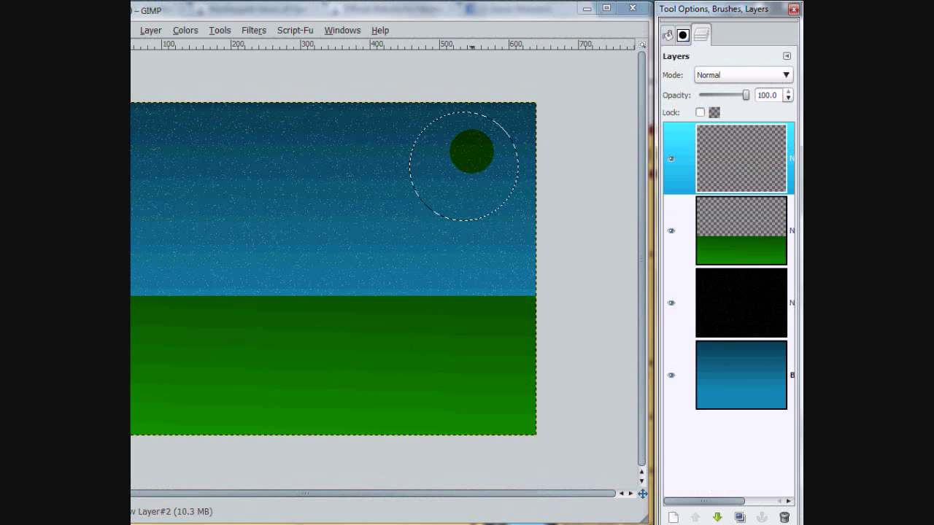
left_click(472, 120)
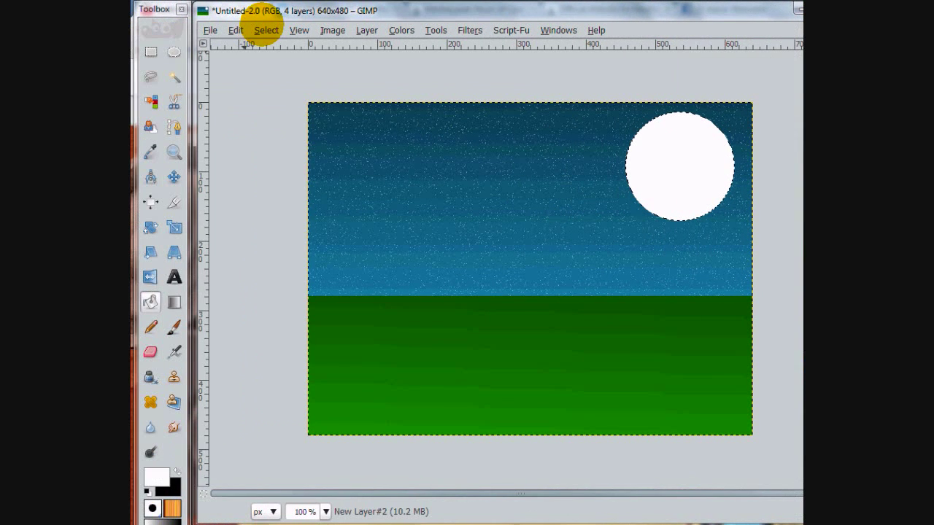
left_click(266, 30)
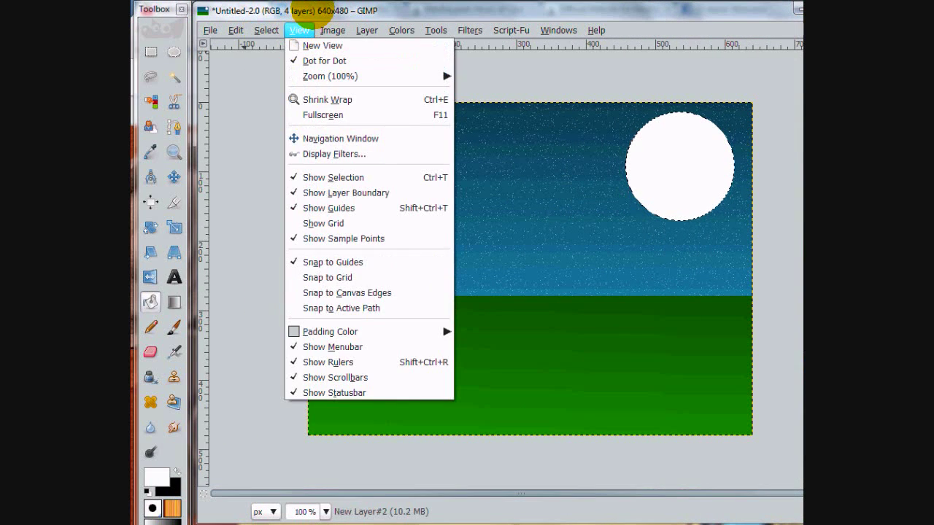
left_click(594, 56)
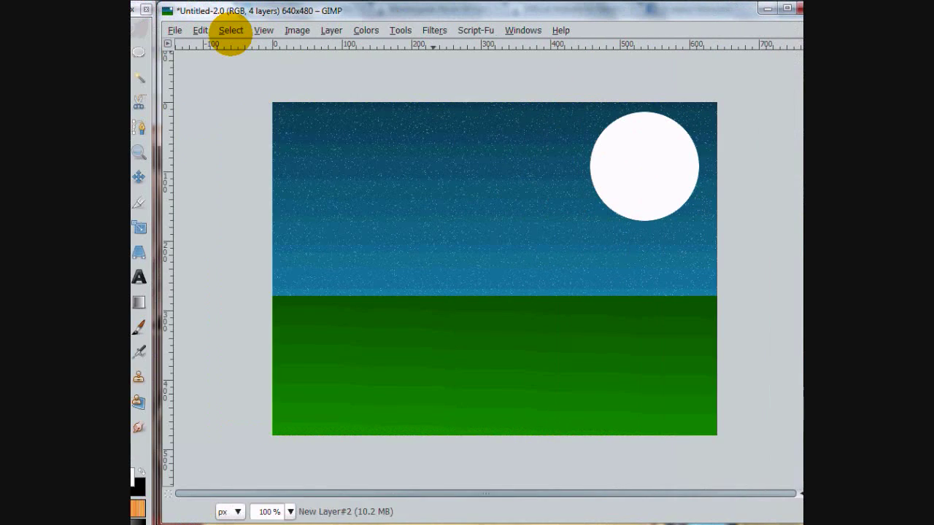
left_click(231, 30)
Clear the selection, lock the moon layer's alpha and apply Plasma (seed 0, turbulence 1.9).
left_click(257, 61)
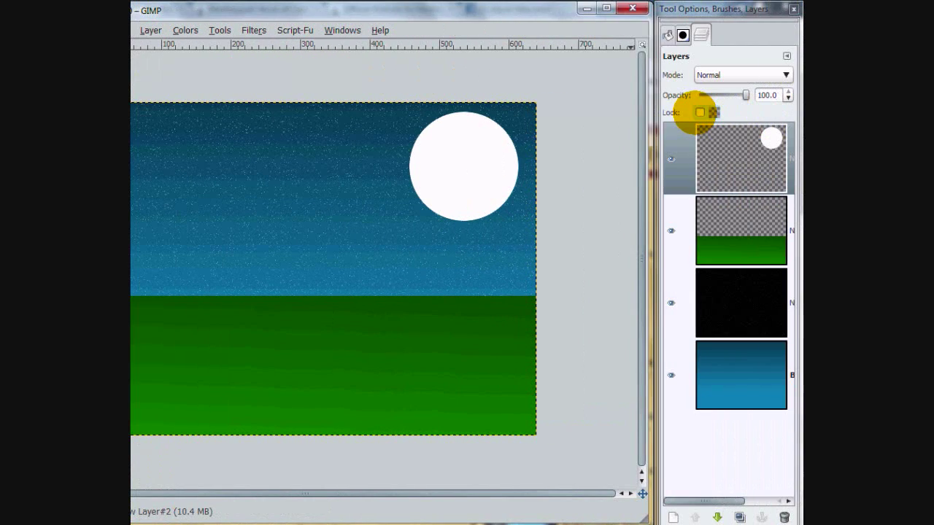
left_click(699, 112)
left_click(253, 30)
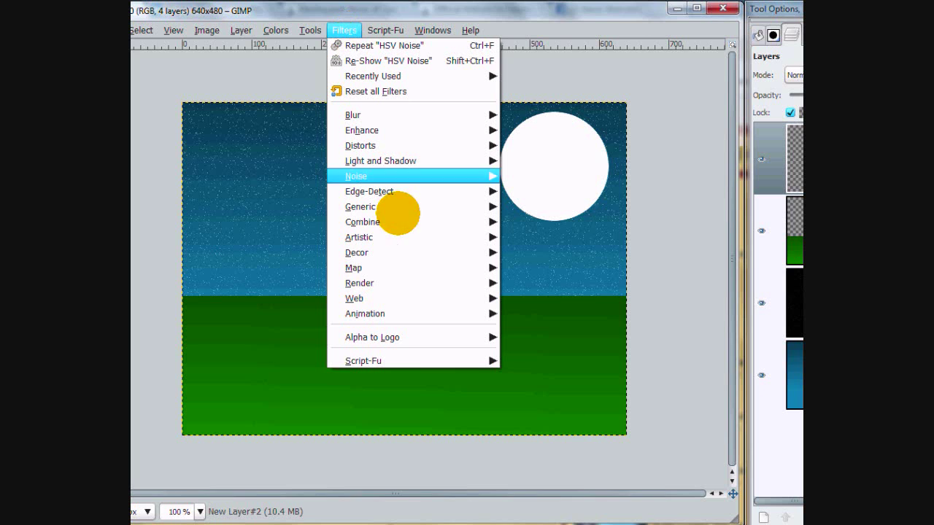
mouse_move(393, 285)
mouse_move(532, 283)
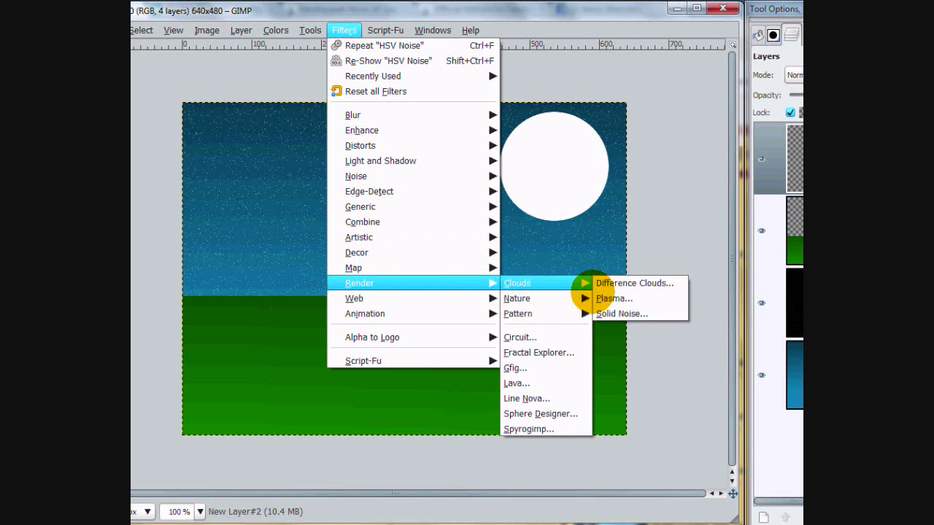
left_click(613, 297)
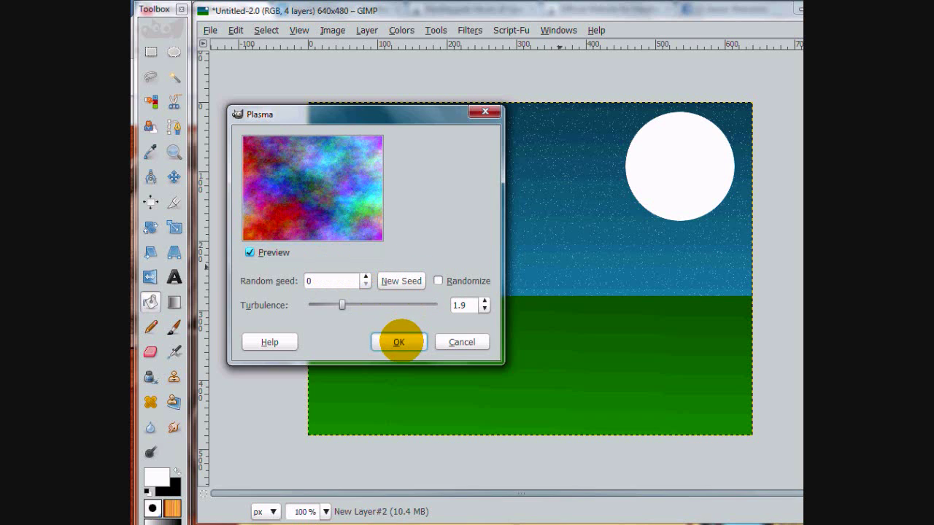
left_click(399, 342)
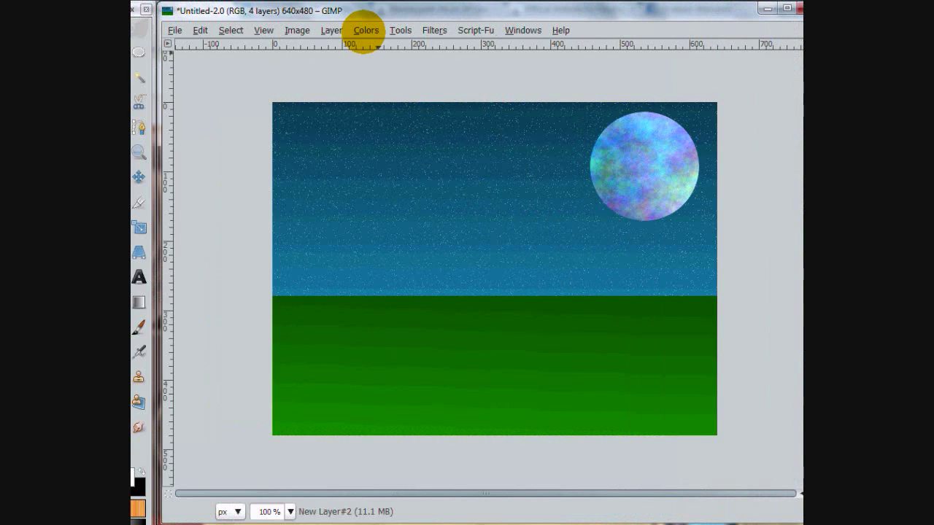
Desaturate the moon using the Luminosity mode.
left_click(363, 30)
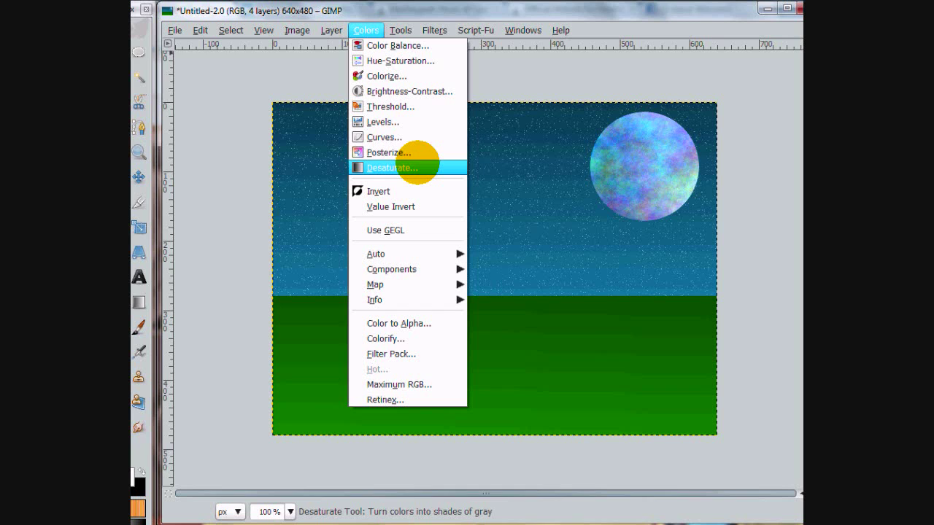
left_click(391, 168)
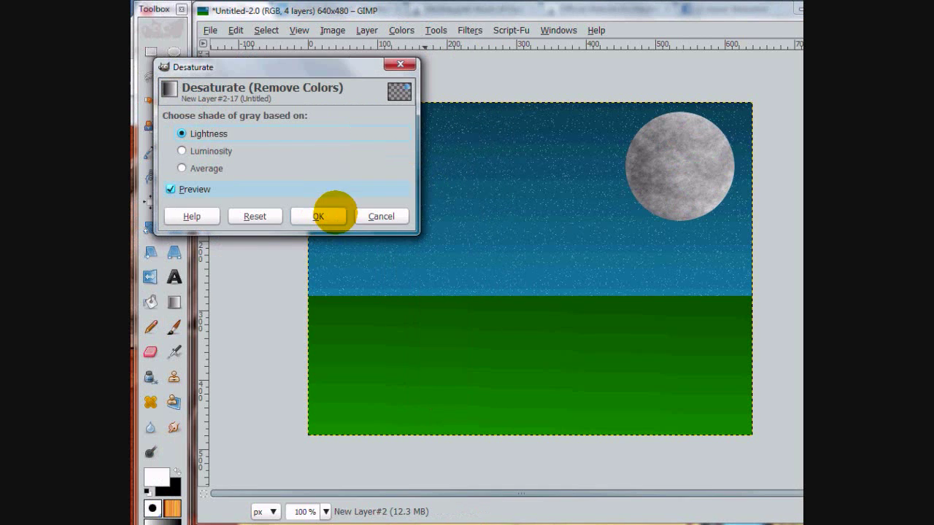
left_click(225, 150)
left_click(232, 168)
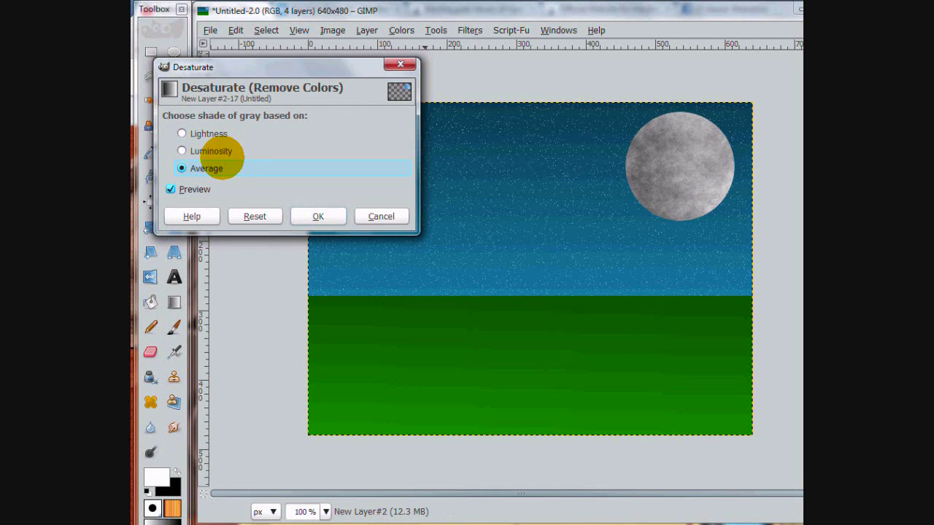
left_click(216, 152)
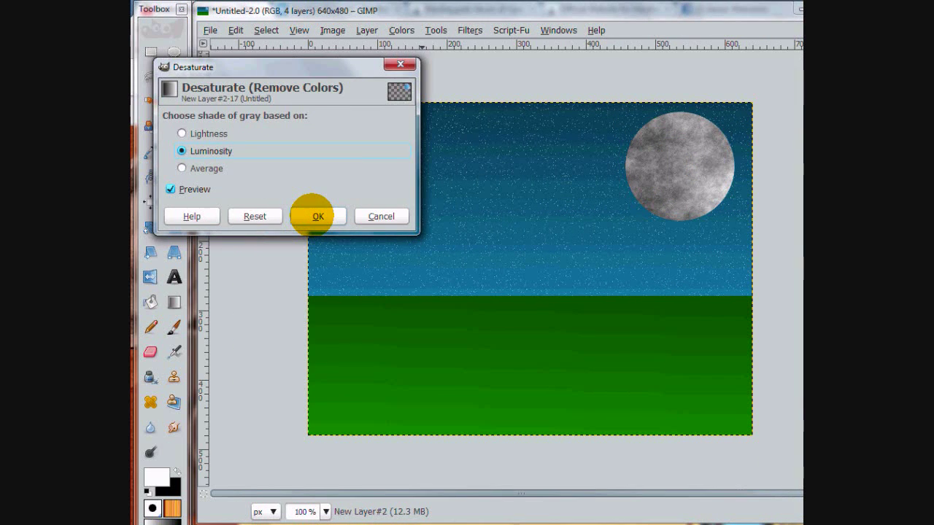
left_click(311, 215)
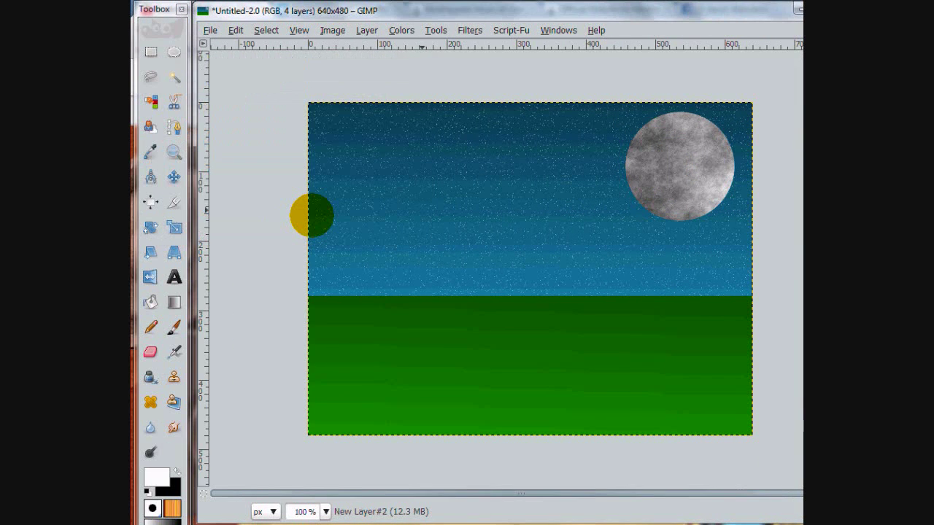
Color Balance the moon: midtones and shadows toward cyan, highlights red +8.
left_click(401, 30)
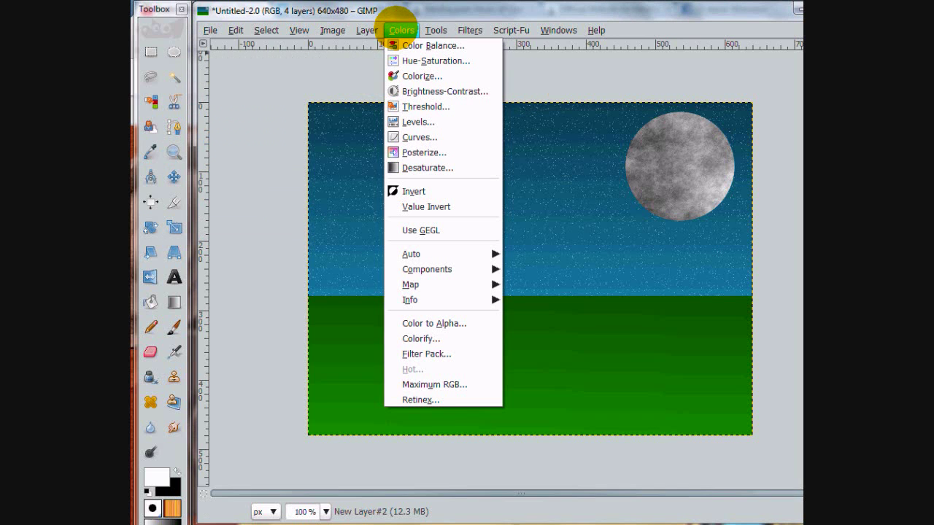
left_click(416, 45)
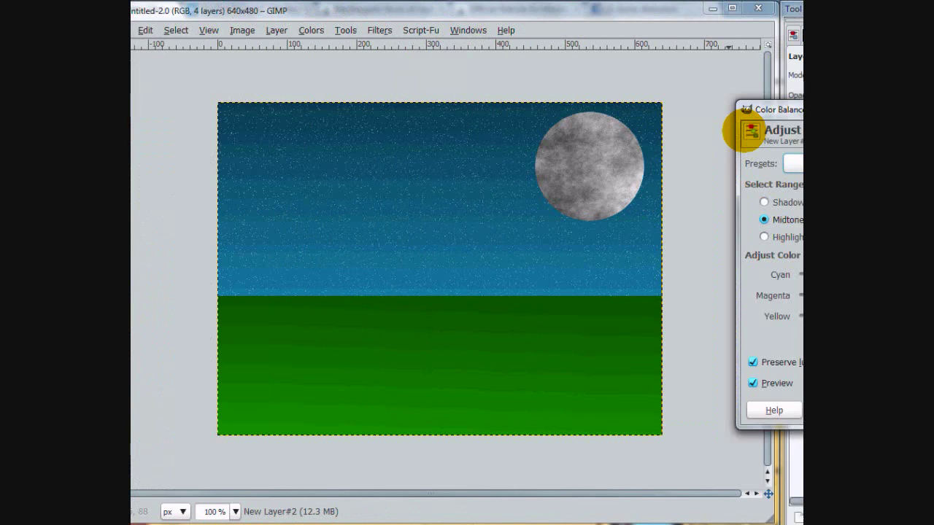
left_click_drag(609, 111, 174, 104)
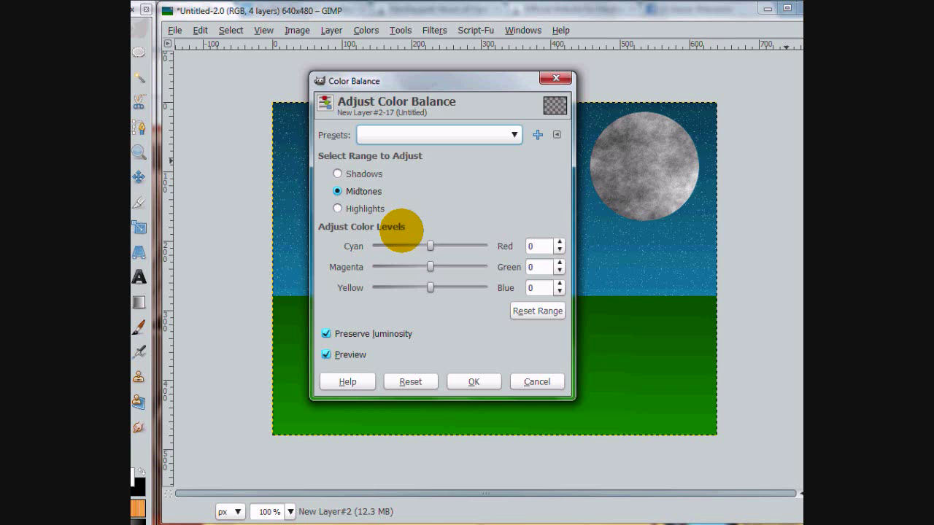
left_click_drag(430, 246, 407, 246)
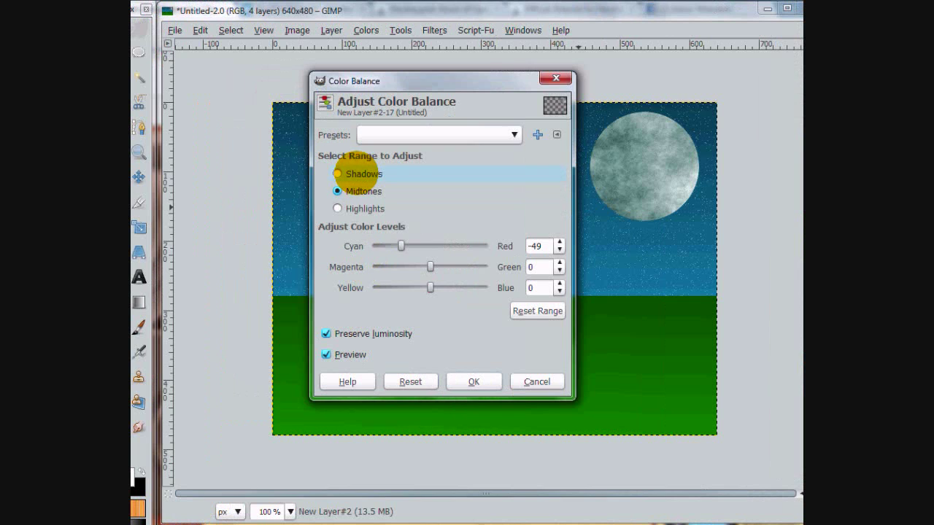
left_click(253, 175)
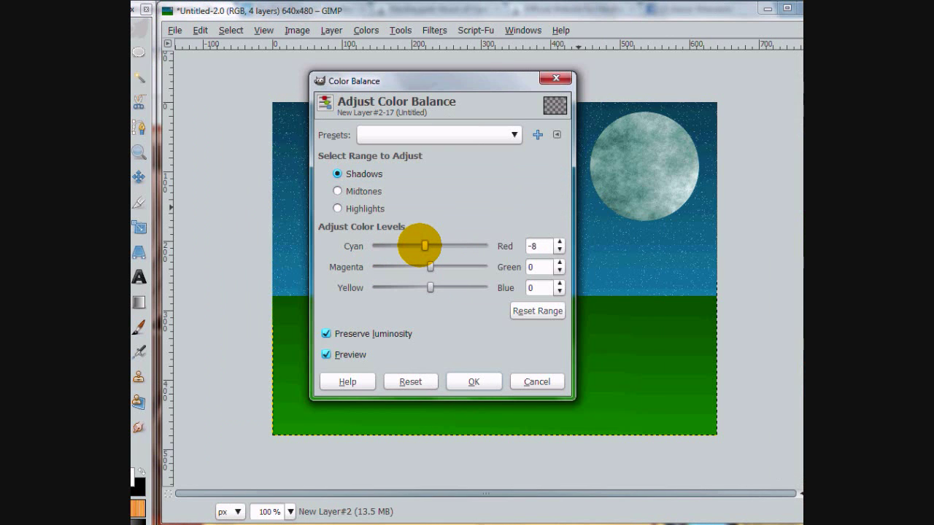
left_click(375, 207)
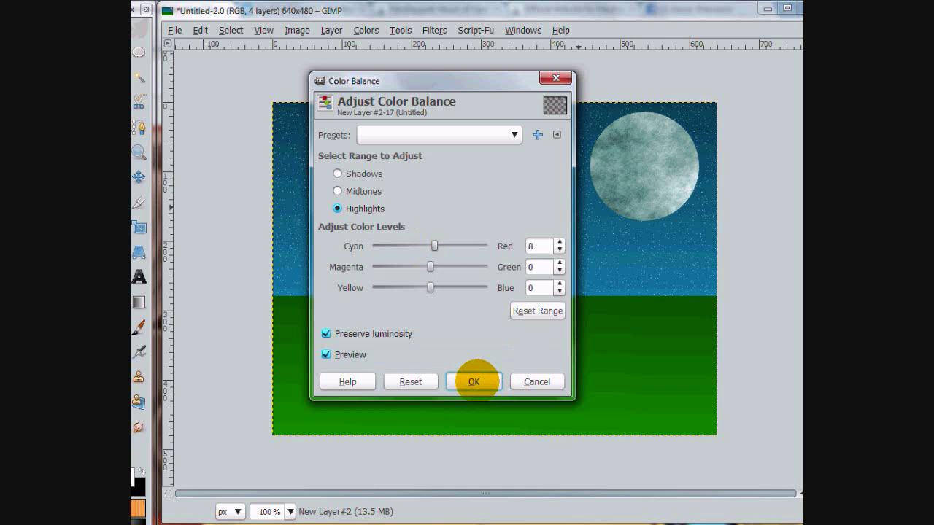
left_click(473, 381)
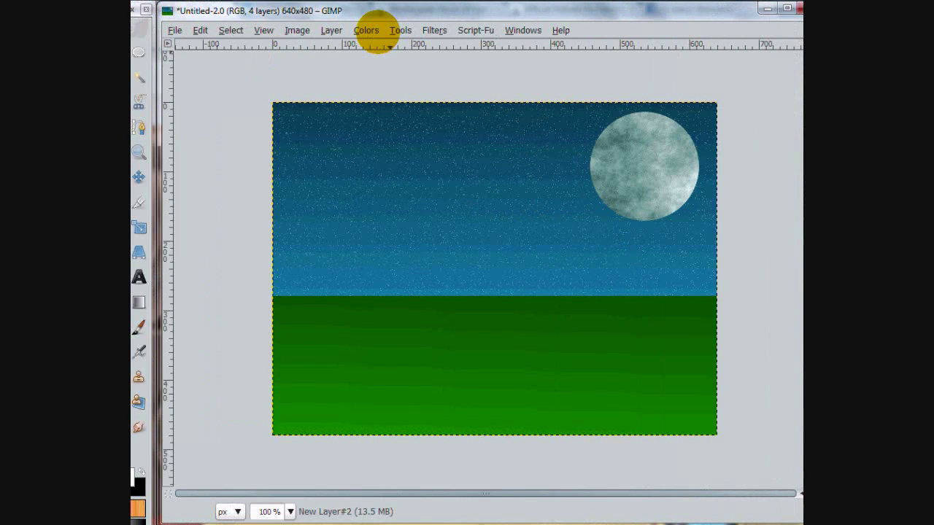
Preview a Threshold range of 142 to 216 on the moon, leaving the dialog open.
left_click(369, 30)
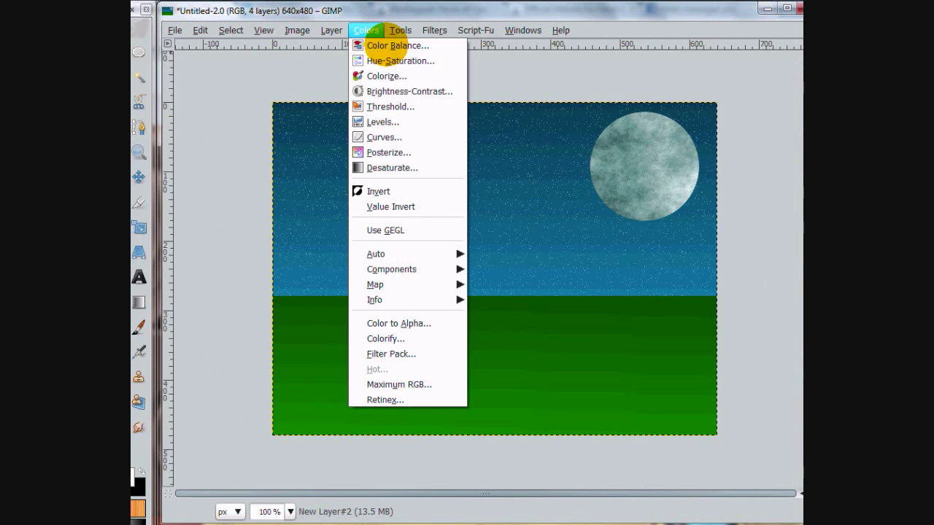
left_click(394, 108)
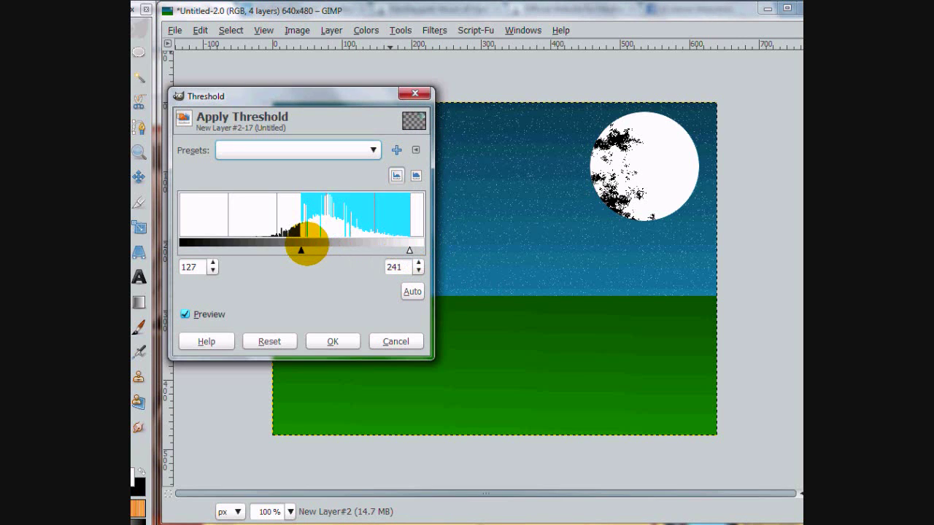
left_click_drag(300, 250, 315, 250)
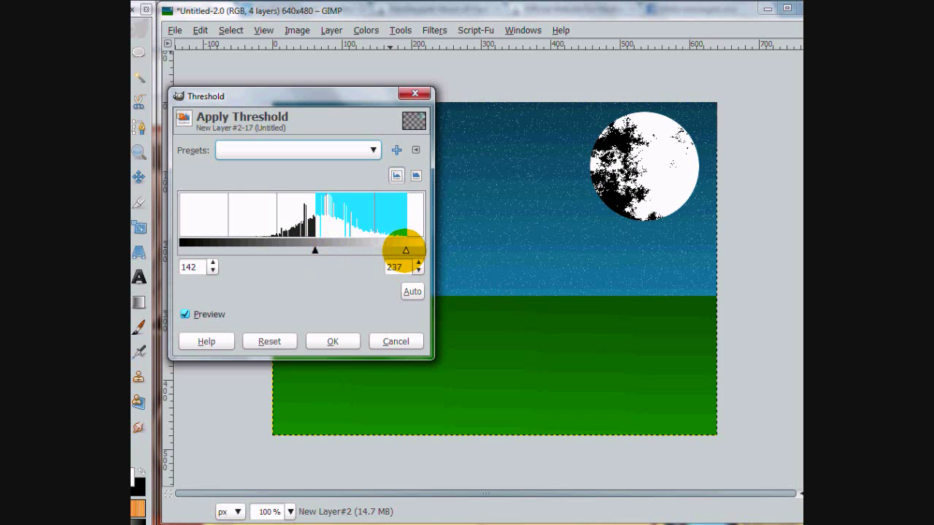
left_click_drag(392, 250, 376, 251)
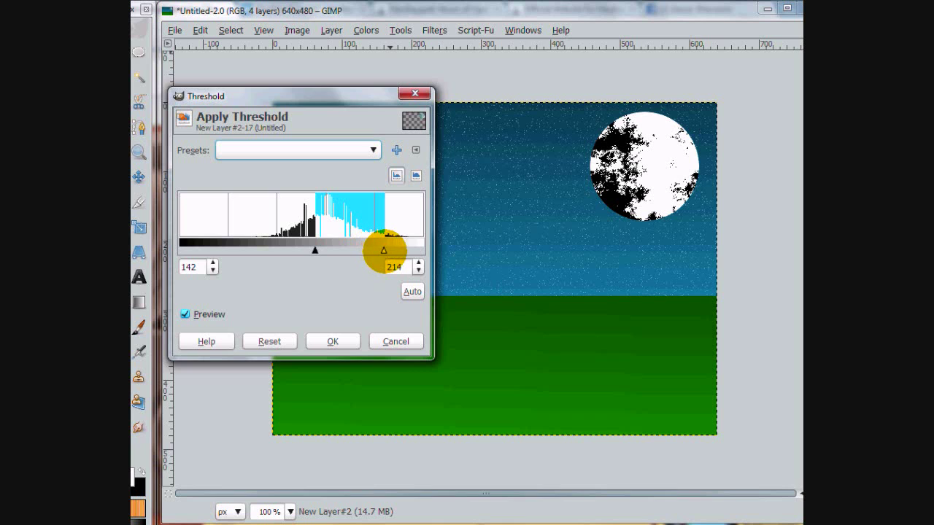
left_click_drag(384, 250, 386, 250)
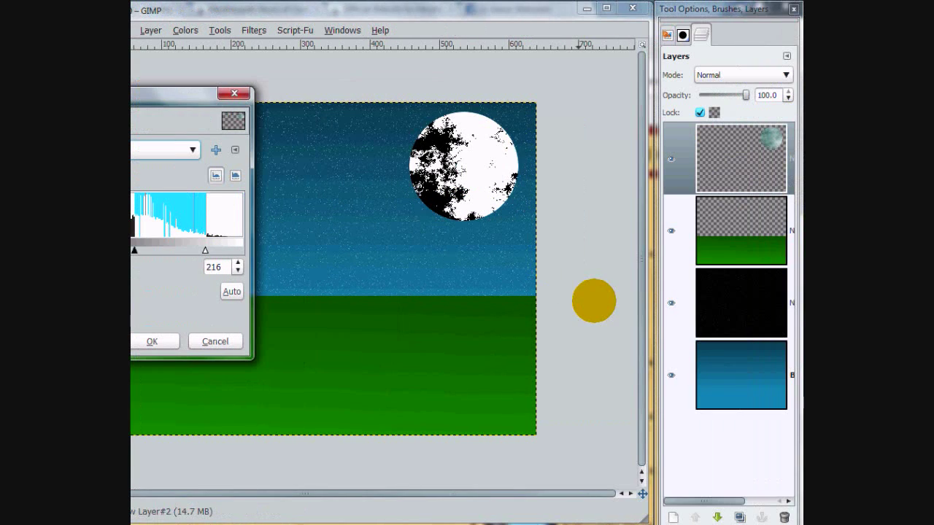
Apply the black-and-white threshold, then set the moon texture layer to Normal mode at about 9 opacity.
left_click(736, 517)
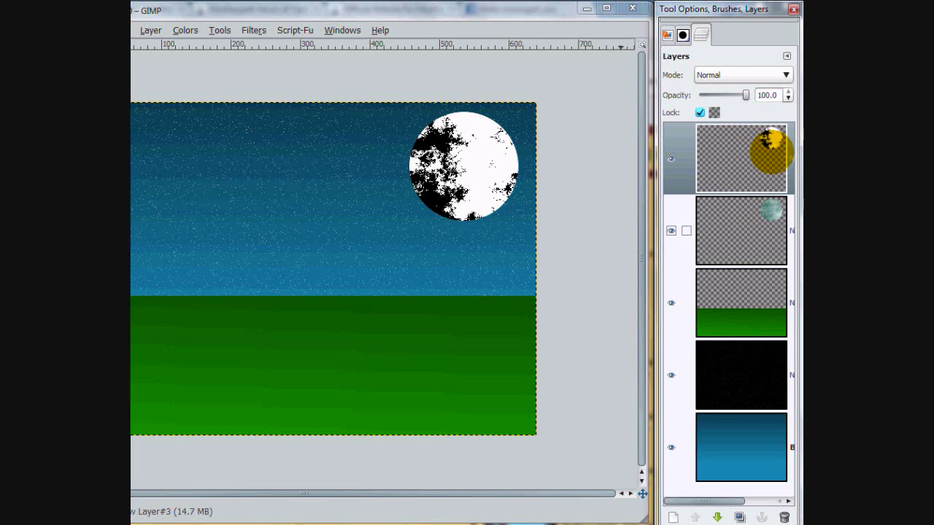
left_click(766, 146)
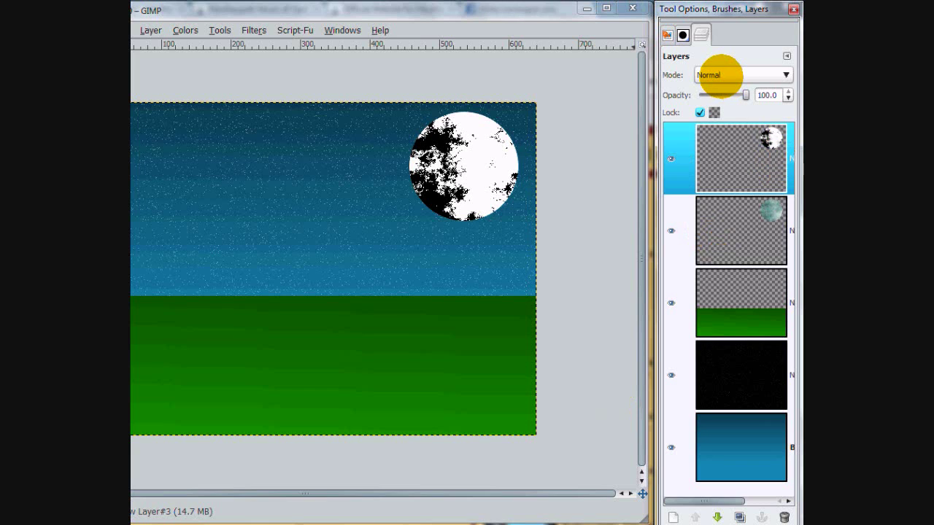
left_click(708, 74)
left_click(724, 154)
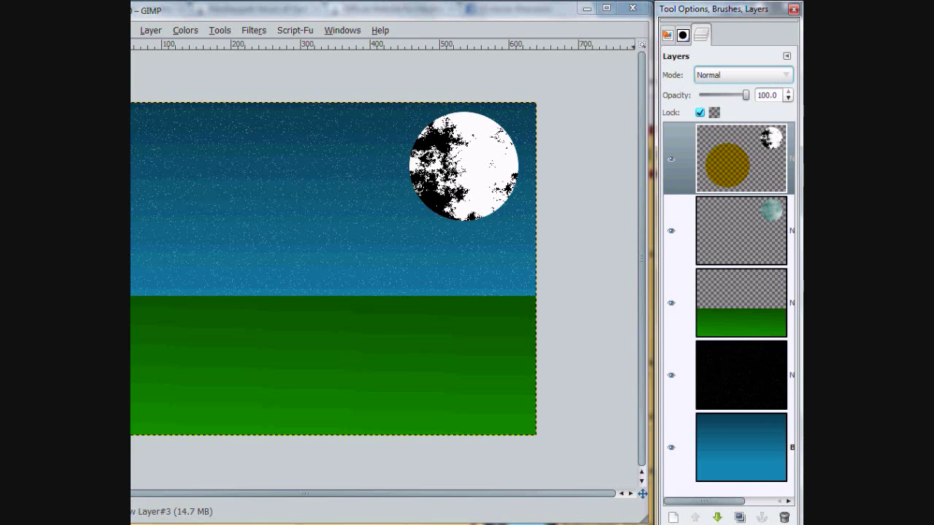
left_click(736, 74)
left_click(729, 11)
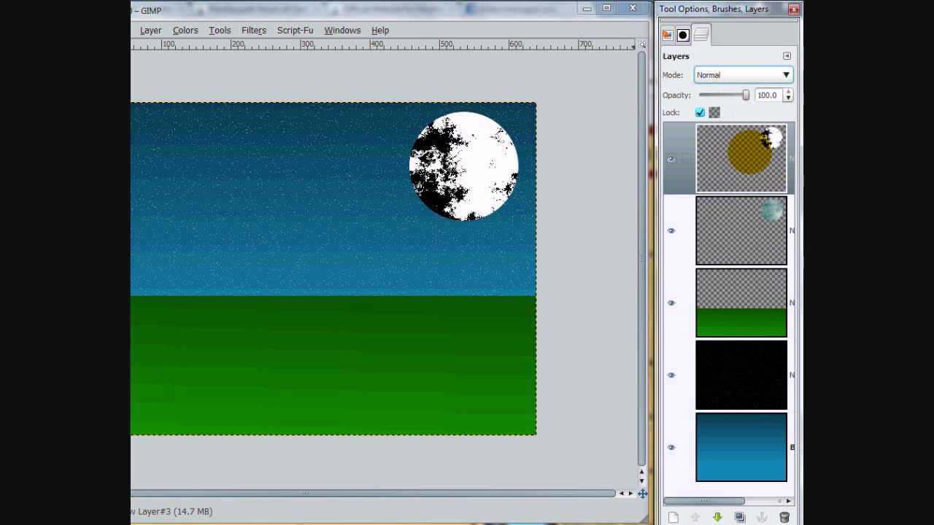
left_click_drag(738, 95, 703, 95)
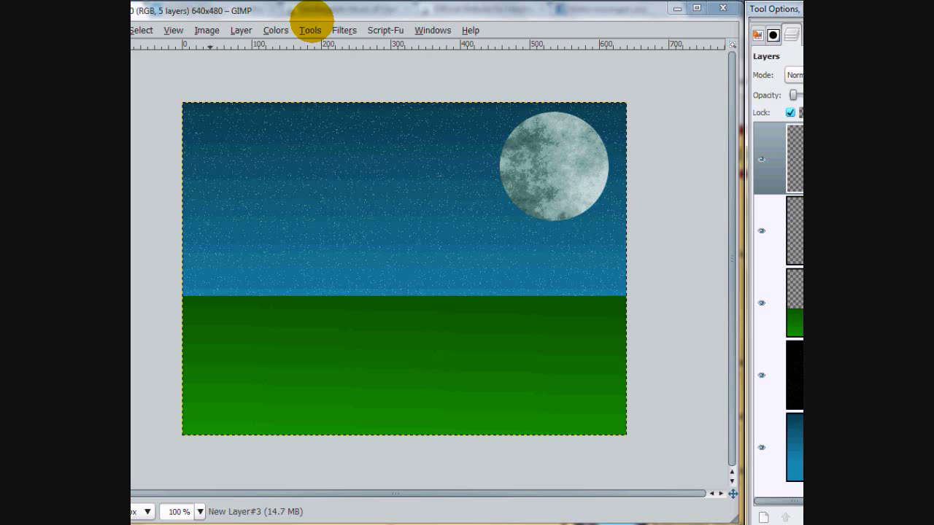
Blur the moon texture layer with a 5 px Gaussian Blur.
left_click(341, 30)
mouse_move(411, 113)
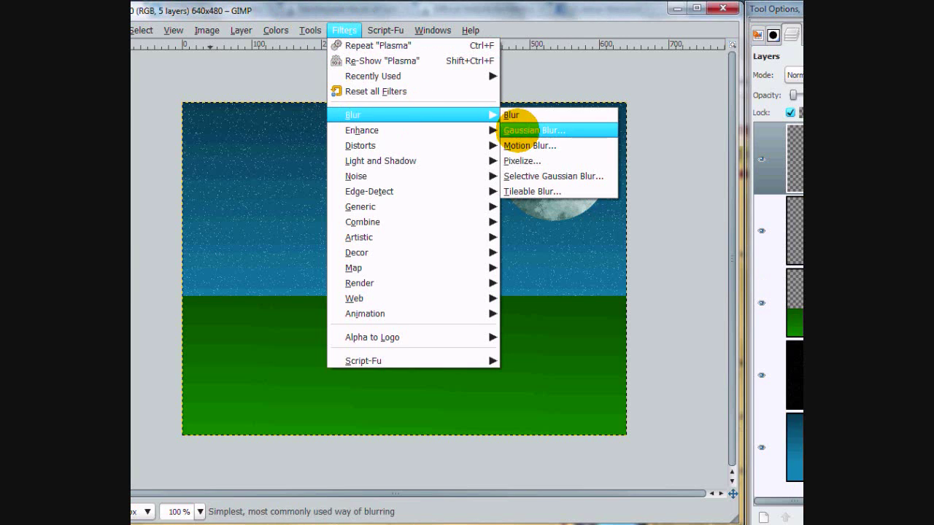
left_click(520, 125)
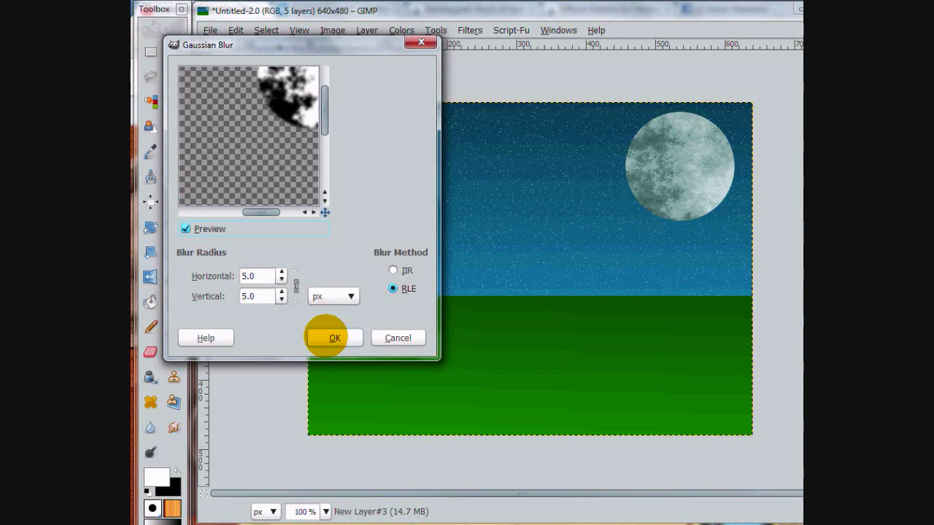
left_click(334, 338)
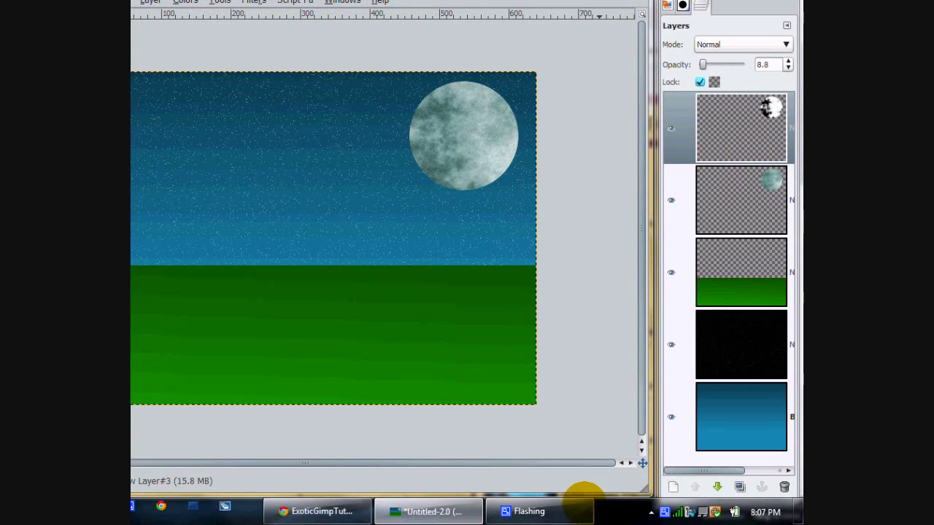
Add a new empty layer and select the moon's circle with Alpha to Selection.
left_click(672, 486)
left_click(298, 265)
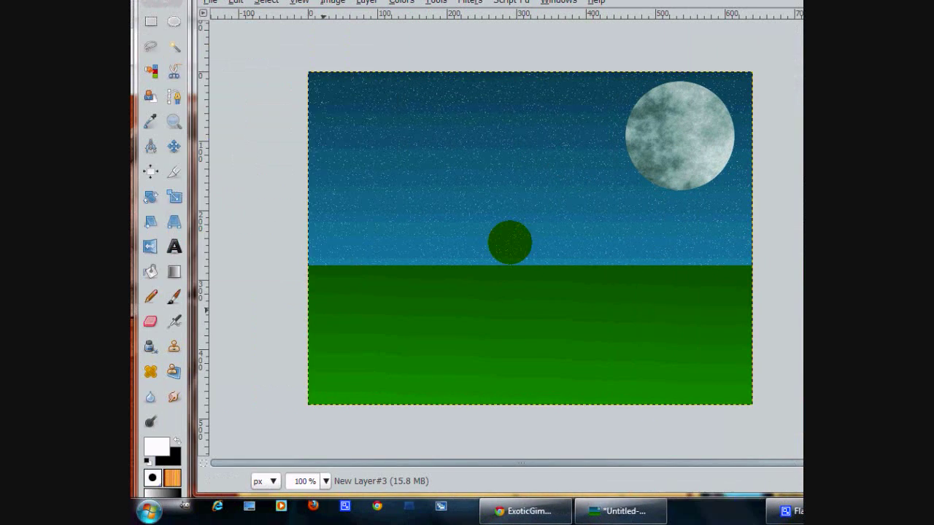
right_click(746, 266)
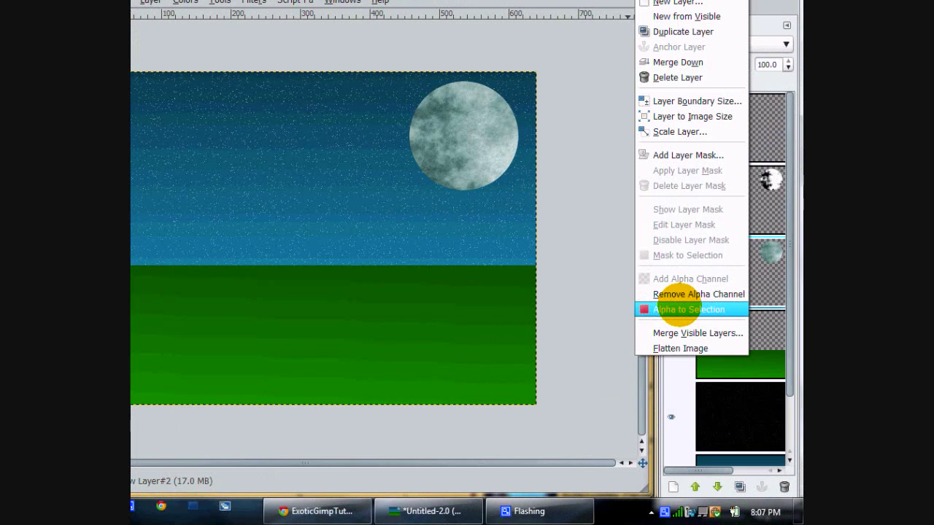
left_click(678, 308)
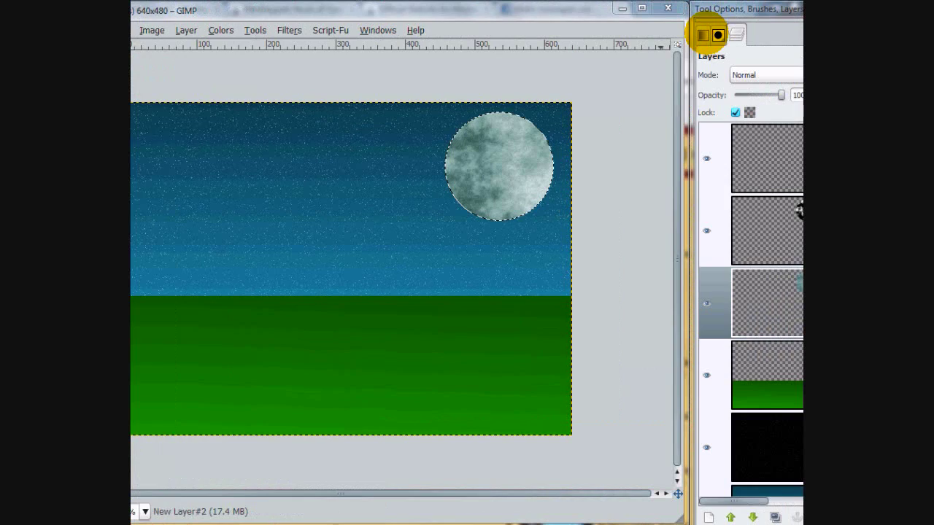
Set the gradient shape to Radial, draw it from the moon's centre, and target the new top layer.
left_click(667, 35)
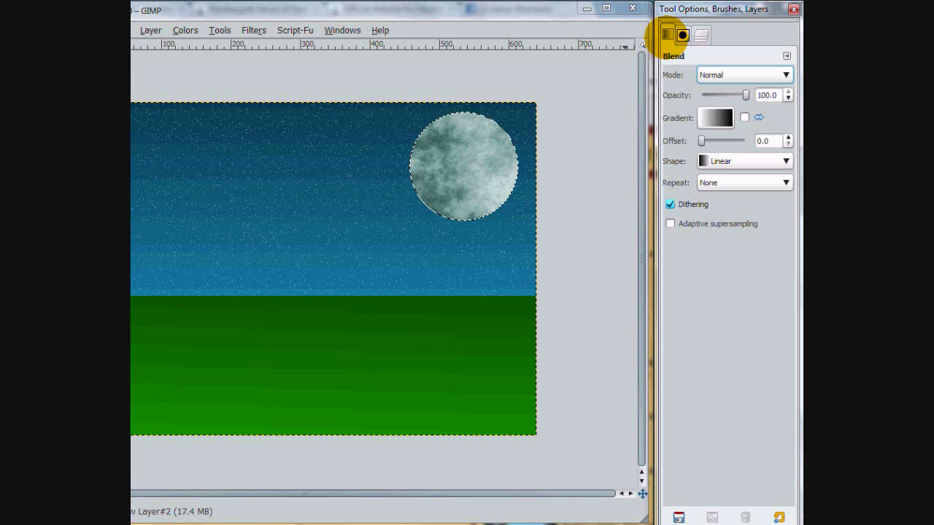
left_click(709, 158)
left_click(689, 191)
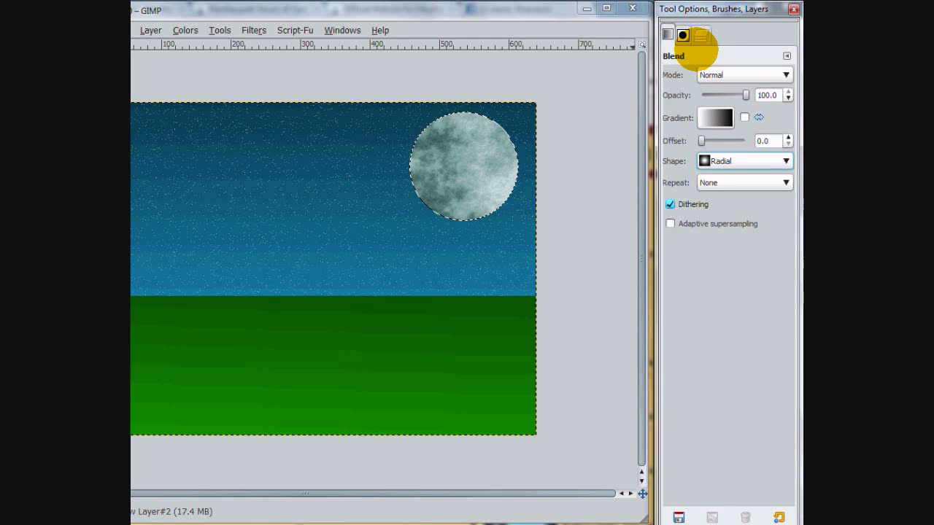
left_click(700, 34)
left_click_drag(460, 152, 421, 197)
key("ctrl+z")
left_click(730, 158)
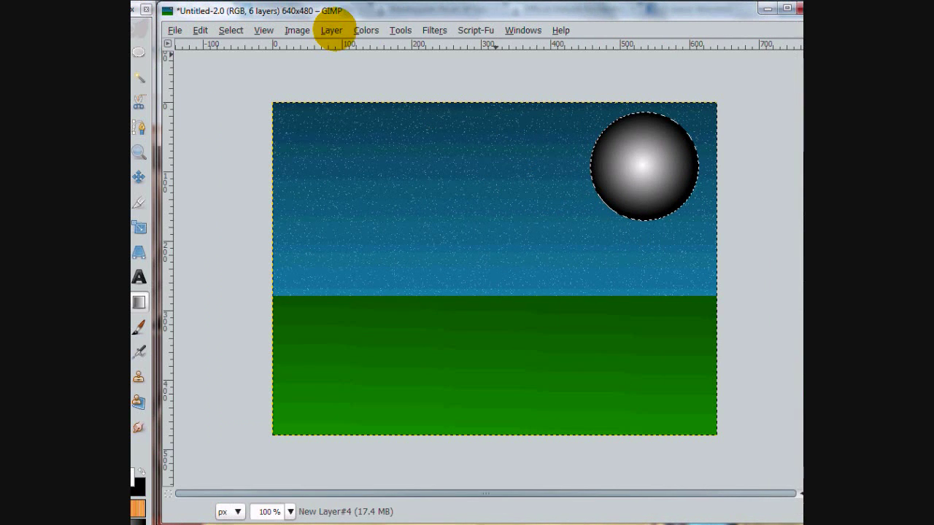
Make the gradient's white transparent with Color to Alpha, deselect, and set opacity to about 44.
left_click(185, 30)
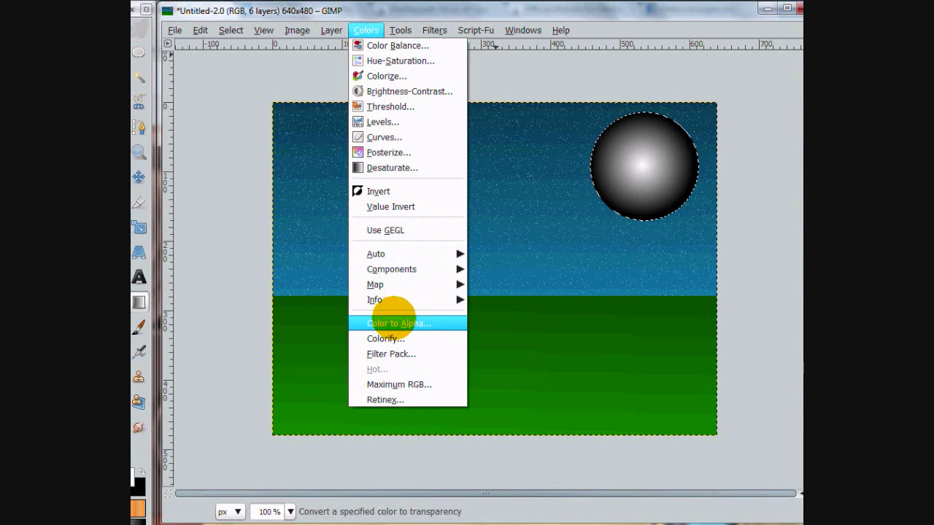
left_click(394, 322)
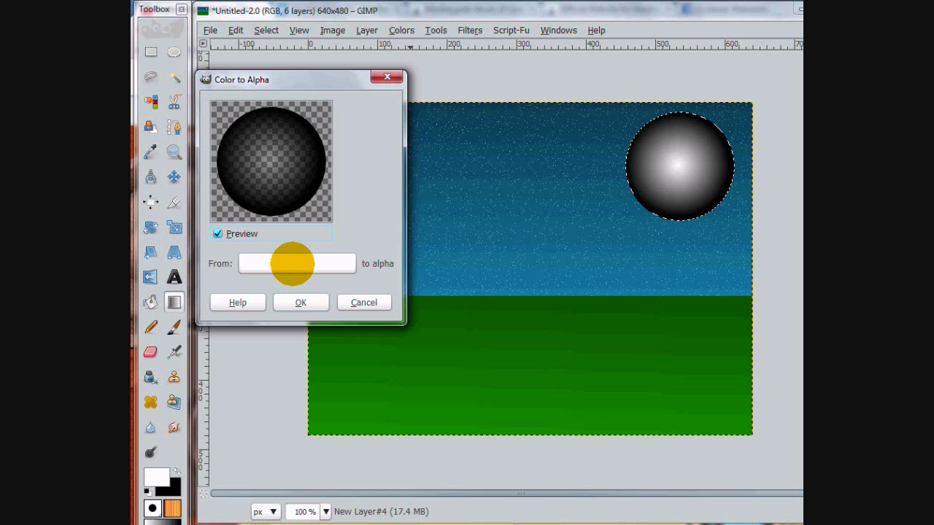
left_click(301, 302)
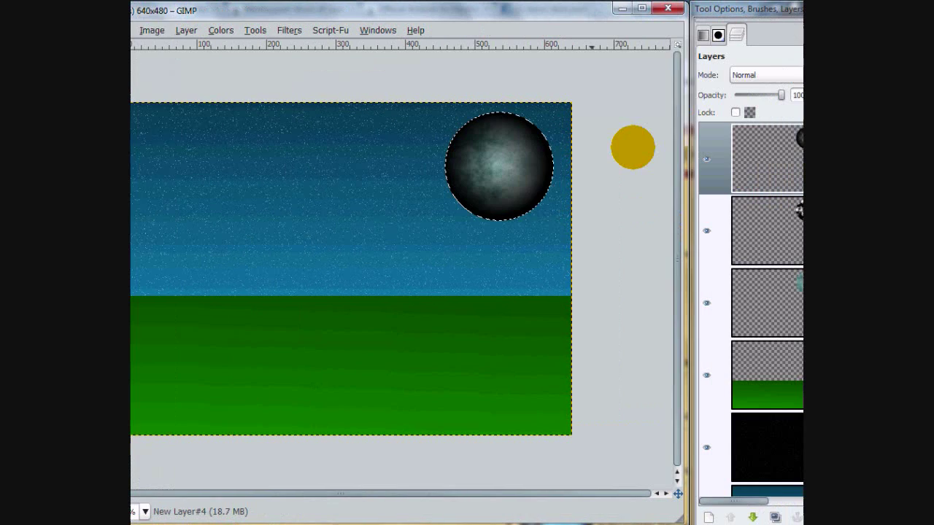
left_click_drag(746, 94, 711, 95)
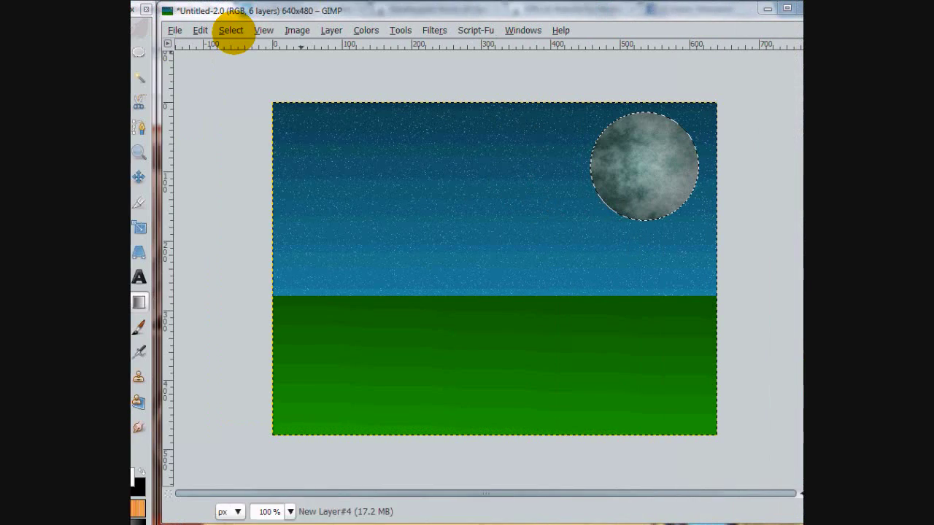
left_click(266, 30)
left_click(292, 58)
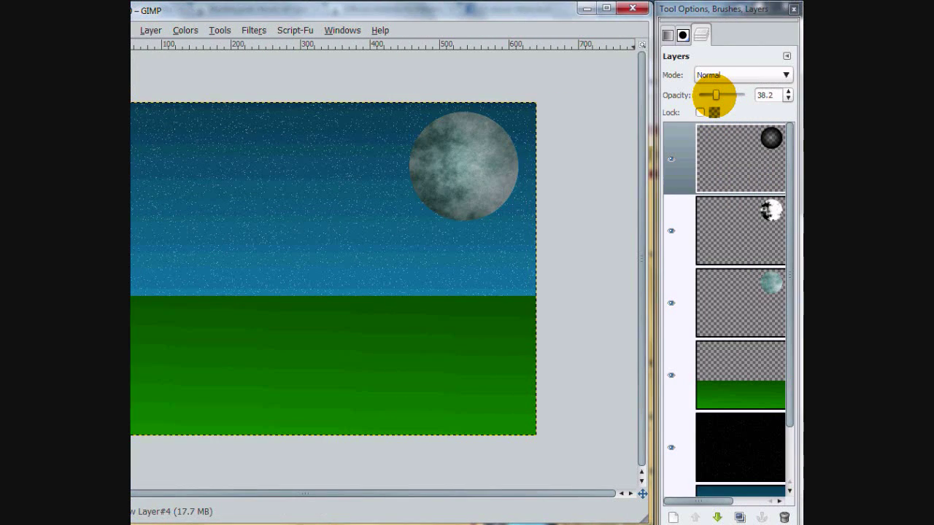
left_click_drag(928, 95, 922, 95)
left_click_drag(705, 95, 716, 95)
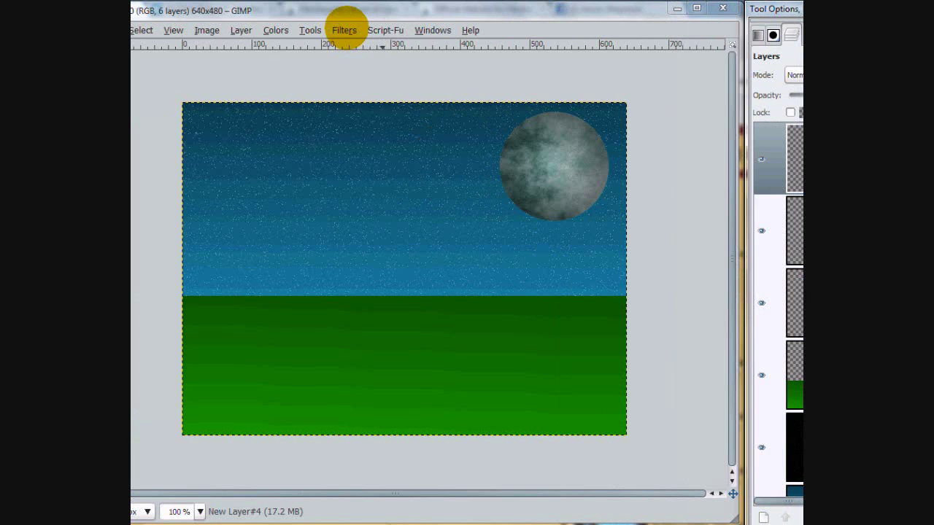
Apply a Gaussian Blur to the dark moon shading layer.
left_click(254, 30)
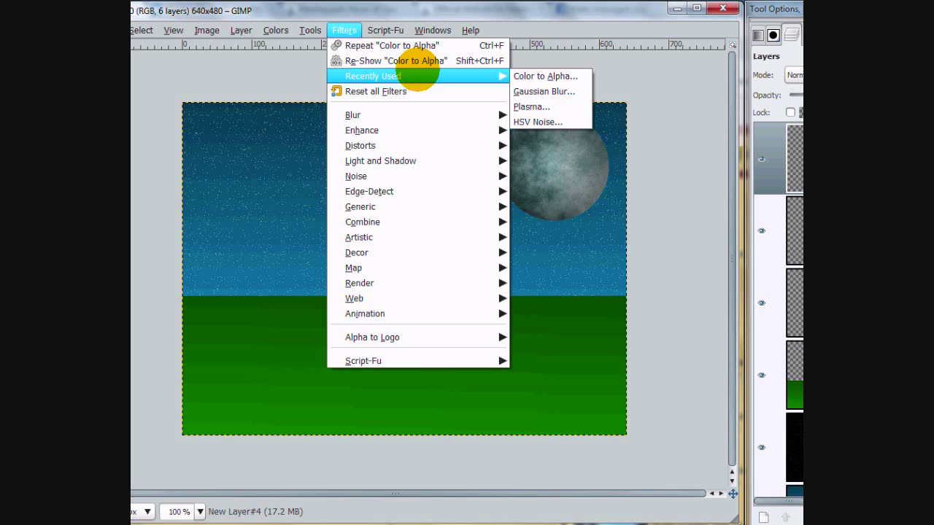
mouse_move(411, 118)
left_click(527, 129)
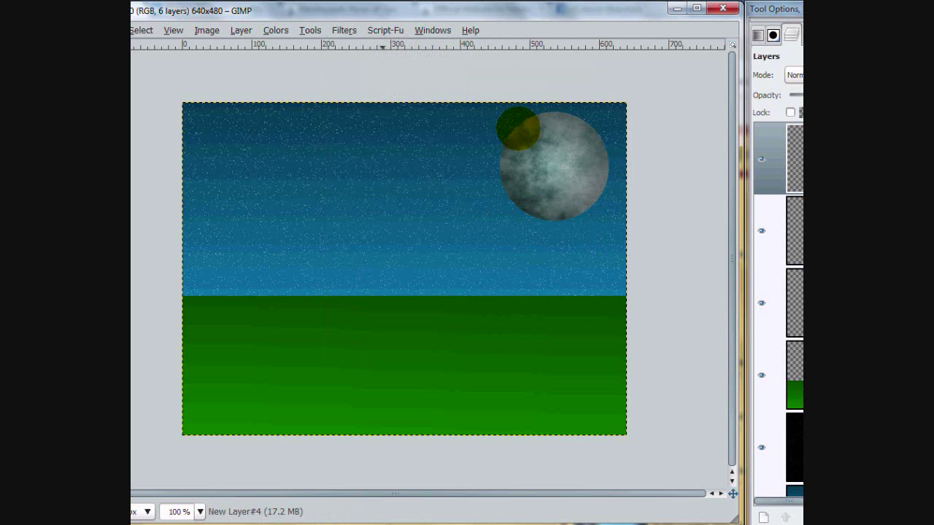
left_click(348, 390)
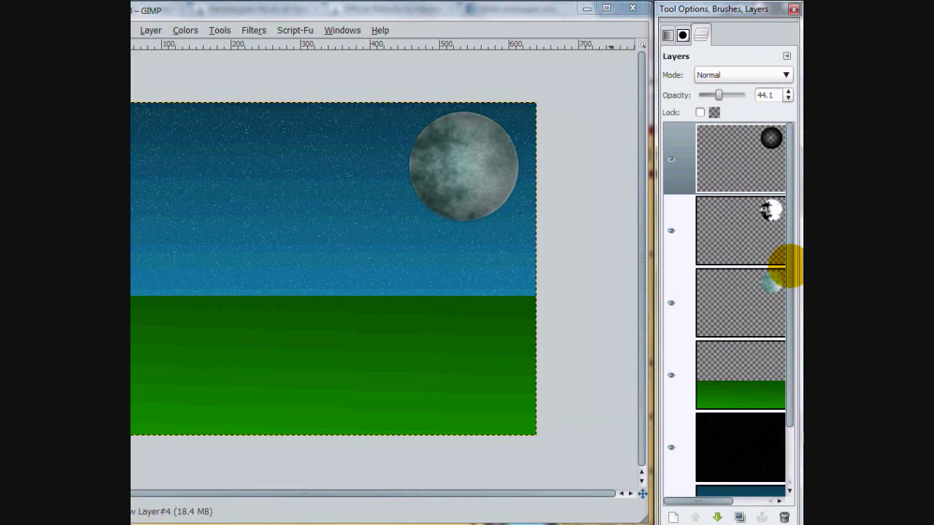
Darken the green ground layer with Brightness-Contrast at brightness -104 and contrast 19.
left_click_drag(787, 267, 792, 358)
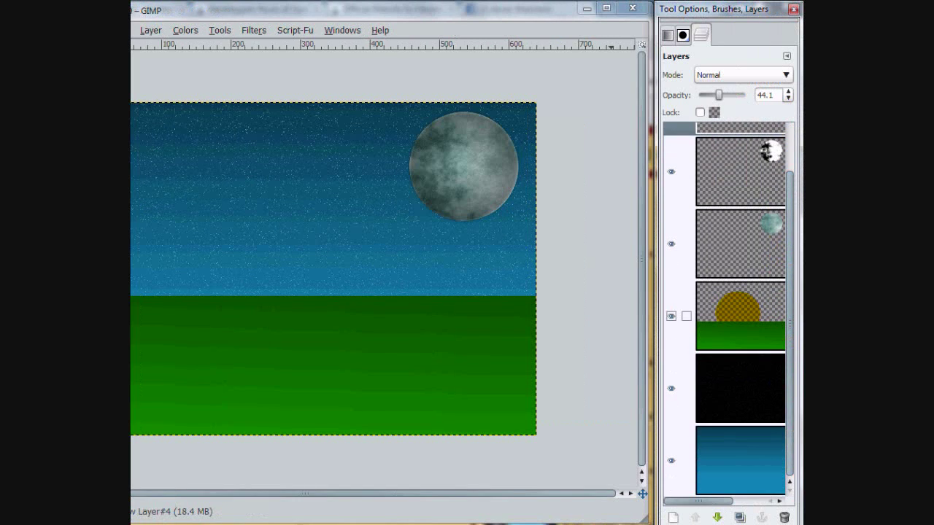
left_click(740, 316)
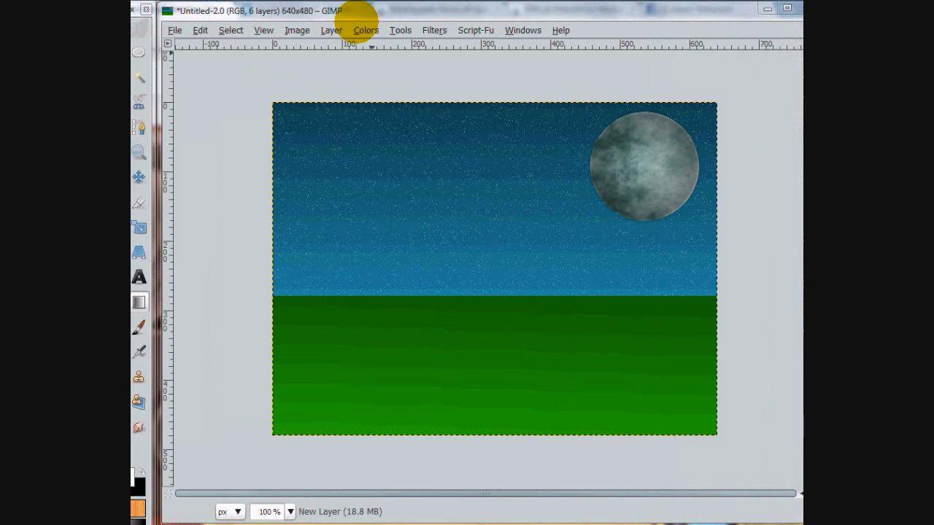
left_click(184, 30)
left_click(410, 92)
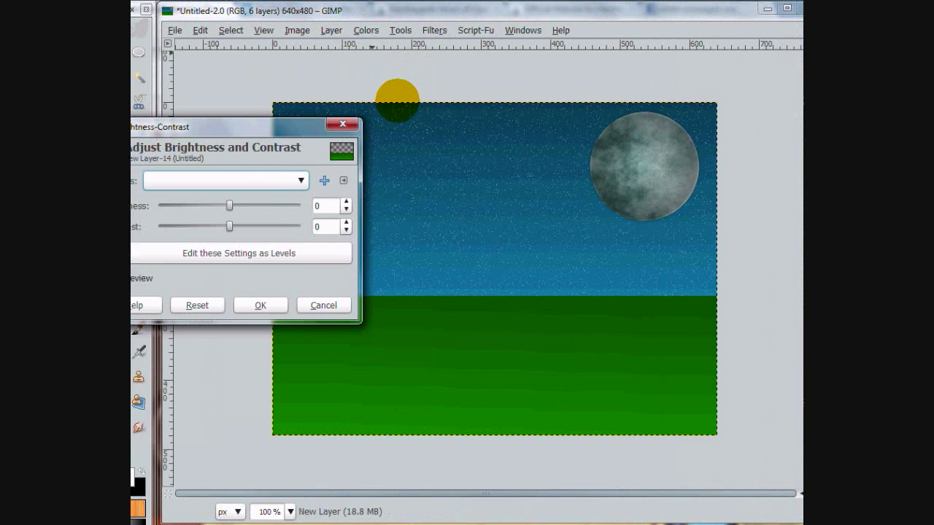
left_click_drag(281, 126, 396, 126)
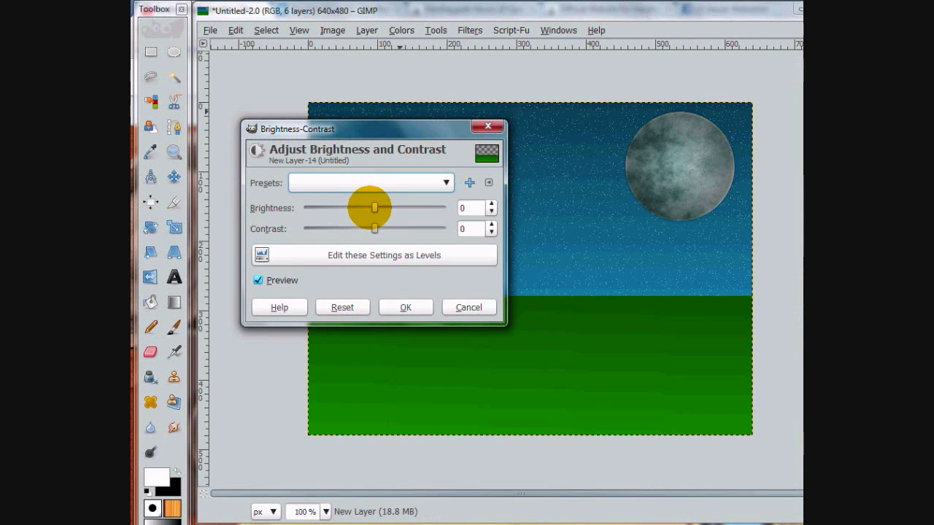
left_click_drag(374, 207, 302, 208)
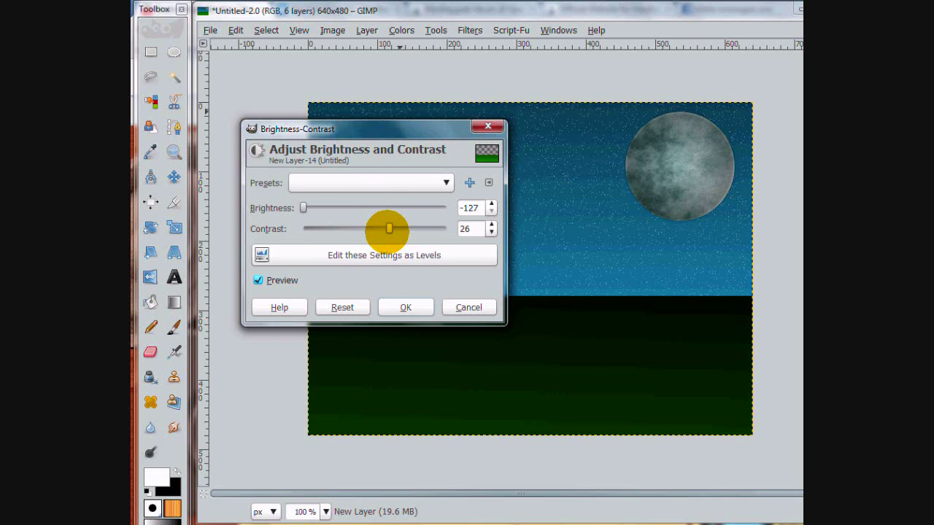
left_click_drag(389, 228, 385, 229)
left_click_drag(302, 208, 312, 208)
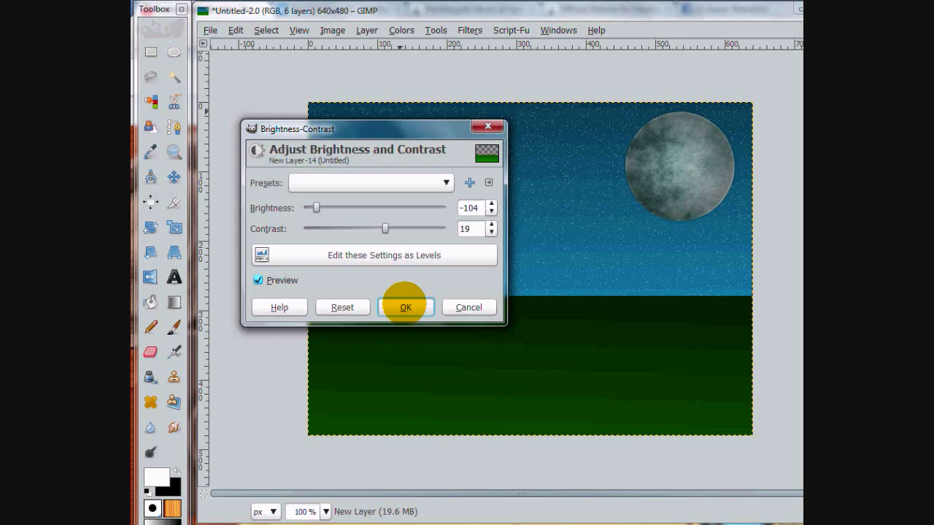
left_click(405, 307)
Darken the blue sky Background layer with brightness -52 and contrast 13.
left_click(722, 417)
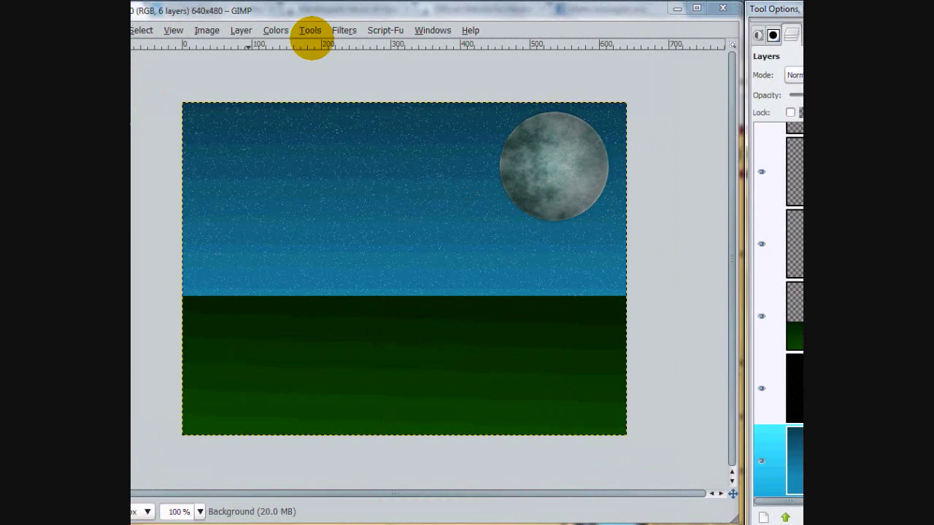
left_click(275, 30)
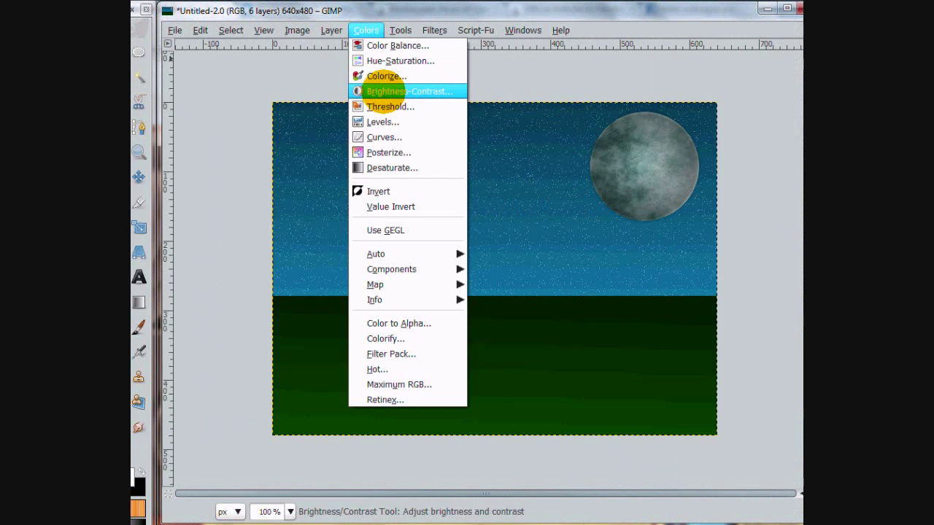
left_click(387, 92)
left_click_drag(339, 207, 349, 229)
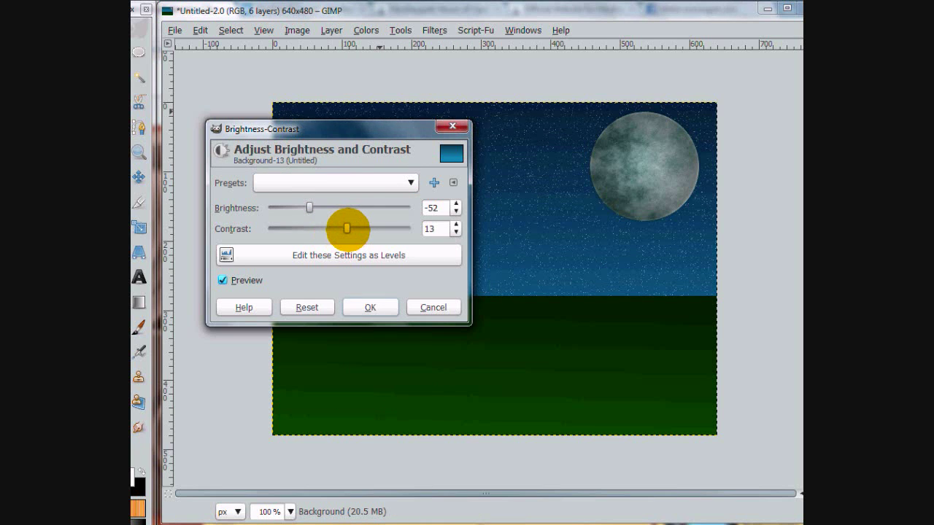
left_click_drag(355, 125, 521, 326)
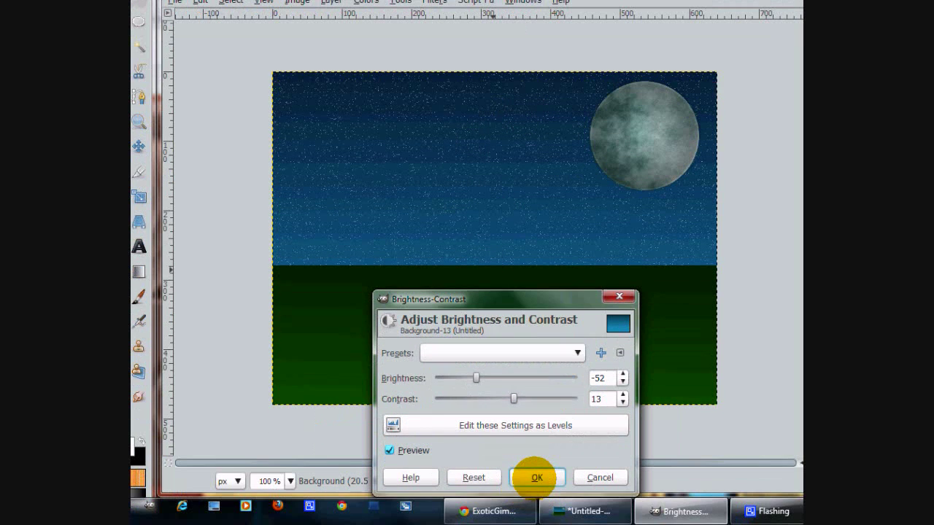
left_click(536, 477)
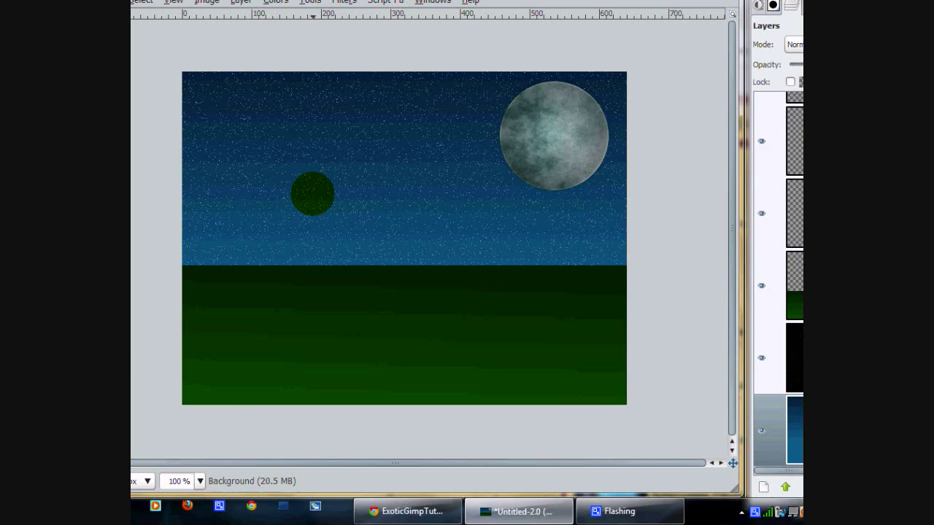
left_click_drag(311, 197, 314, 91)
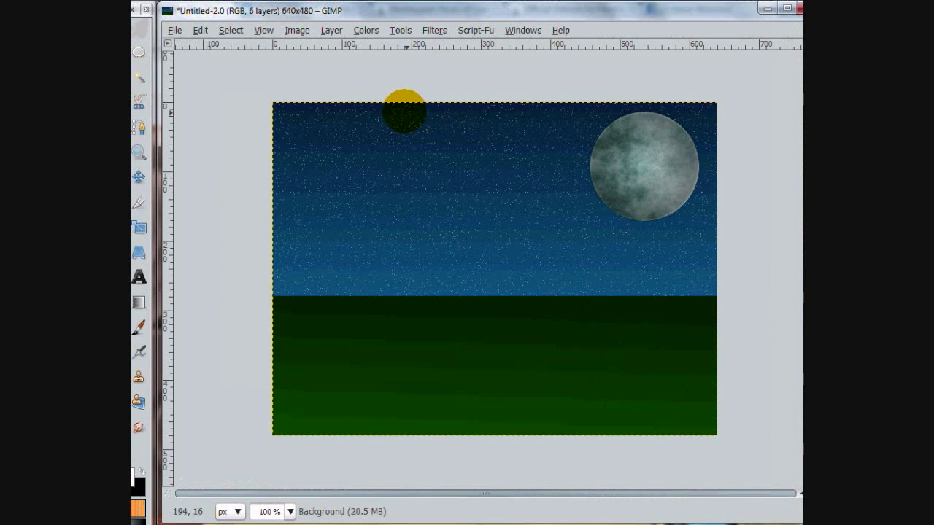
left_click_drag(407, 113, 447, 99)
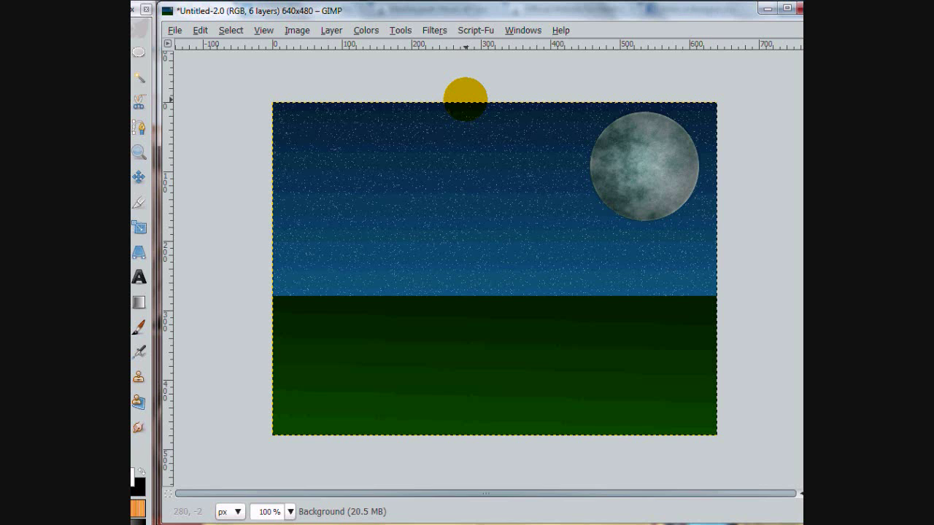
key("ctrl+z")
key("ctrl+z")
key("ctrl+z")
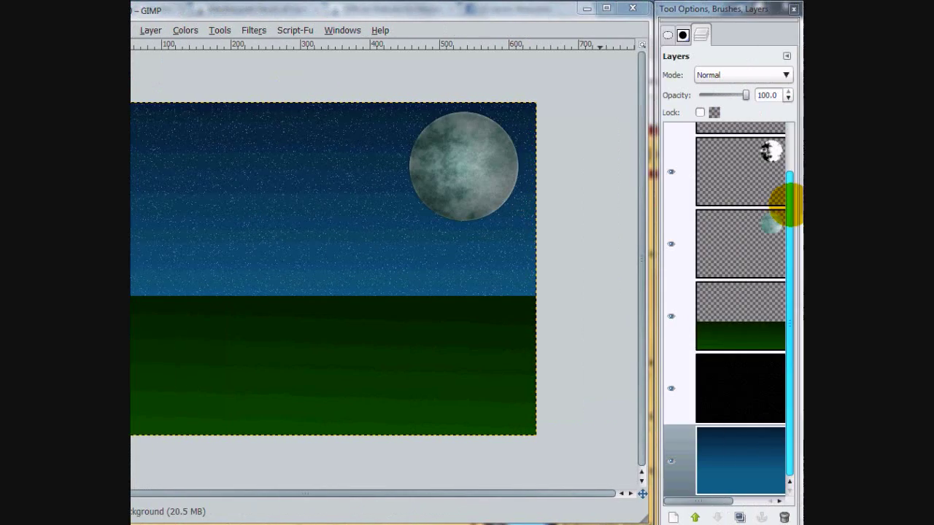
Add a transparent top layer and draw the first cloud ovals in Add mode, with Bucket Fill filling the whole selection.
scroll(784, 204, "up", 3)
left_click(737, 173)
left_click(673, 518)
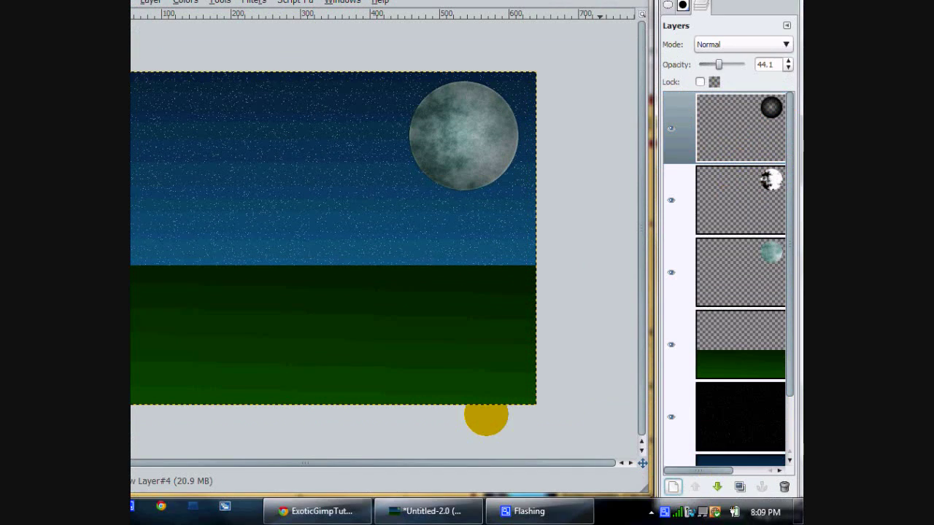
left_click(216, 229)
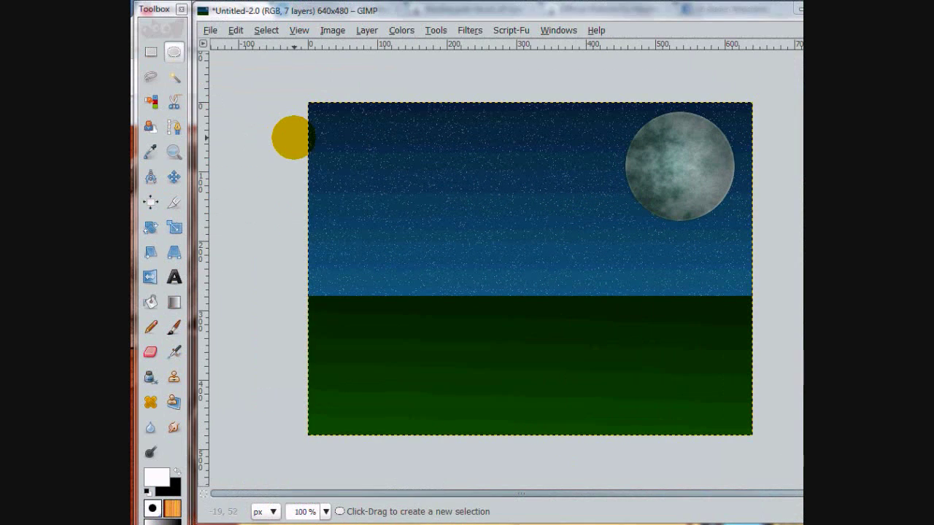
left_click_drag(261, 110, 414, 232)
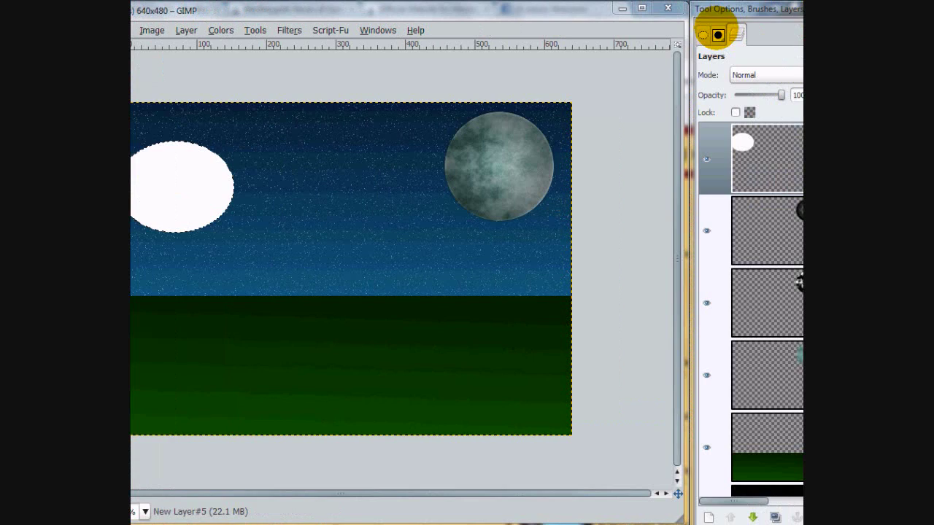
left_click(704, 34)
left_click(708, 75)
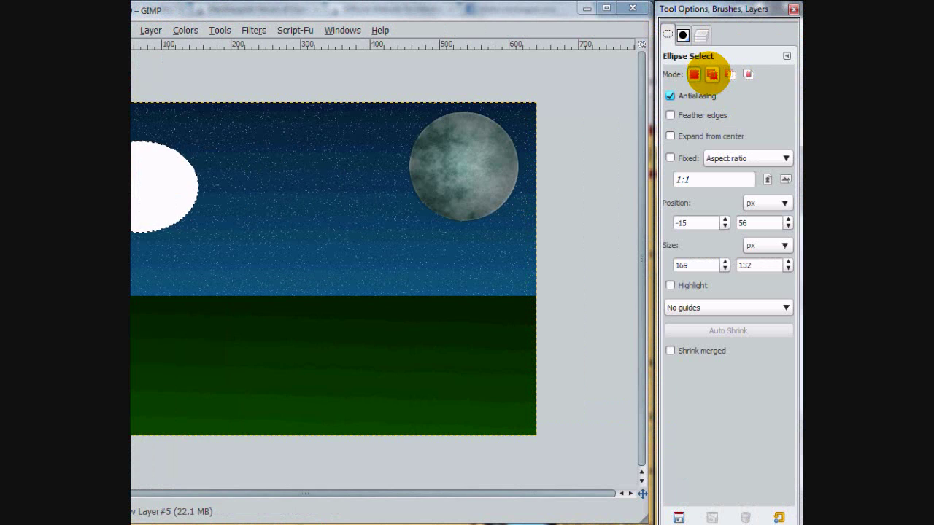
left_click_drag(259, 196, 299, 222)
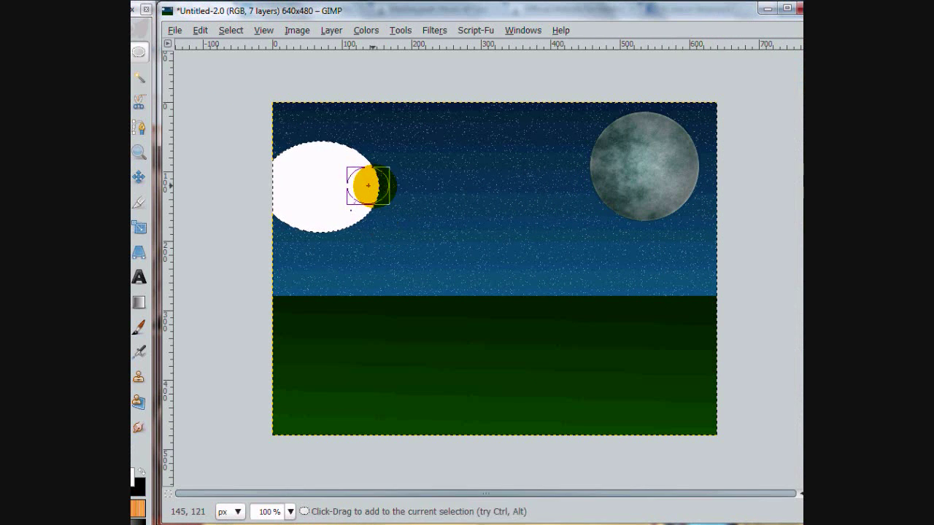
left_click(115, 301)
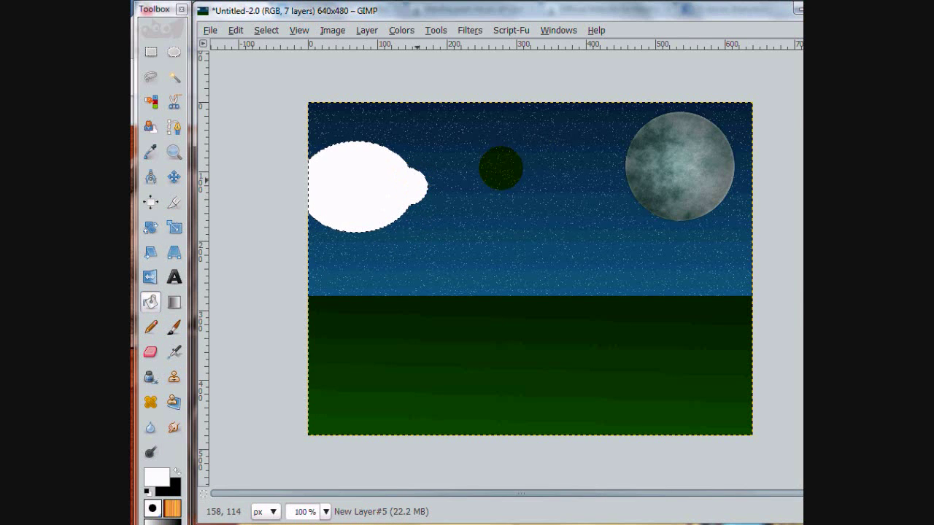
left_click(678, 215)
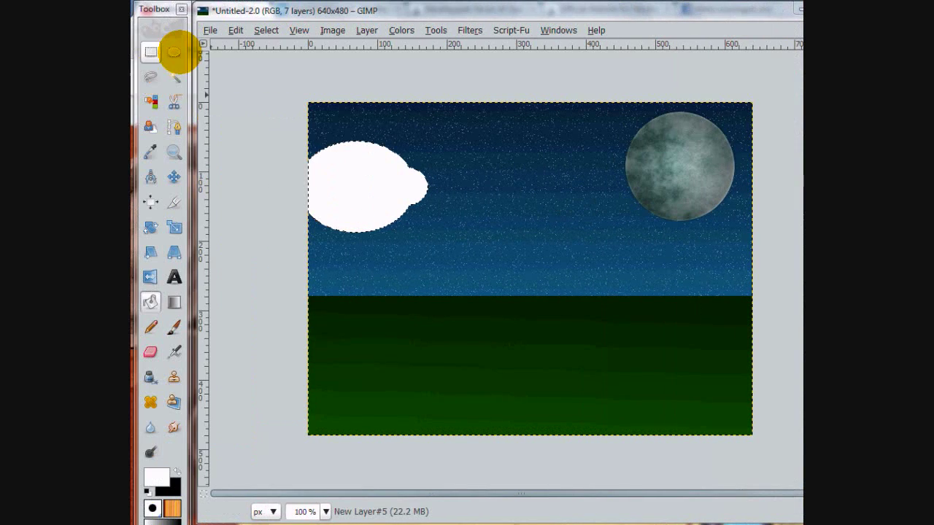
Add more oval bumps along the cloud's top and lower left, filling them white.
left_click(173, 52)
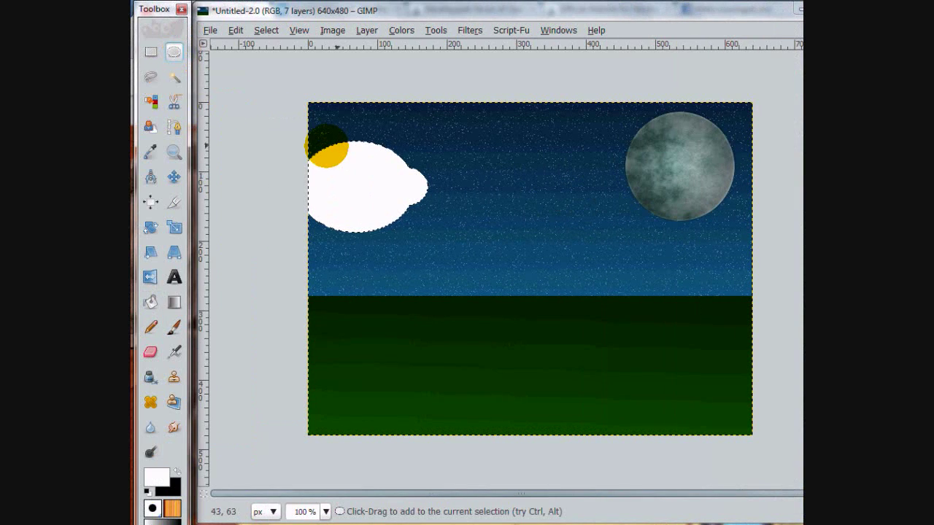
left_click_drag(302, 137, 337, 163)
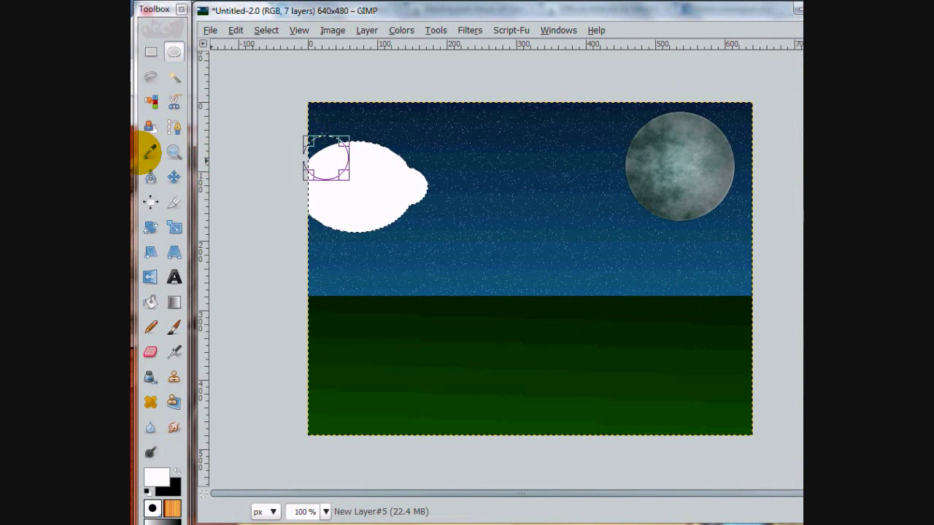
left_click(150, 301)
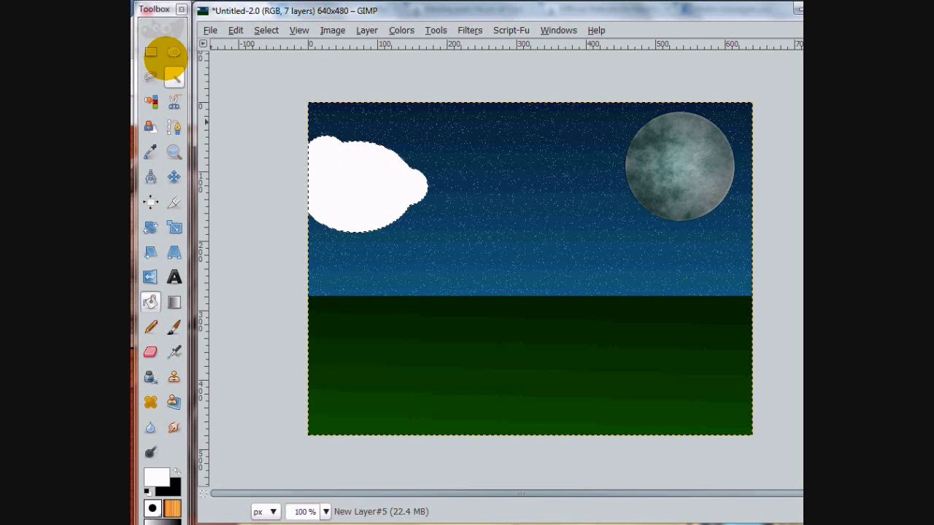
left_click(173, 51)
left_click_drag(335, 142, 371, 145)
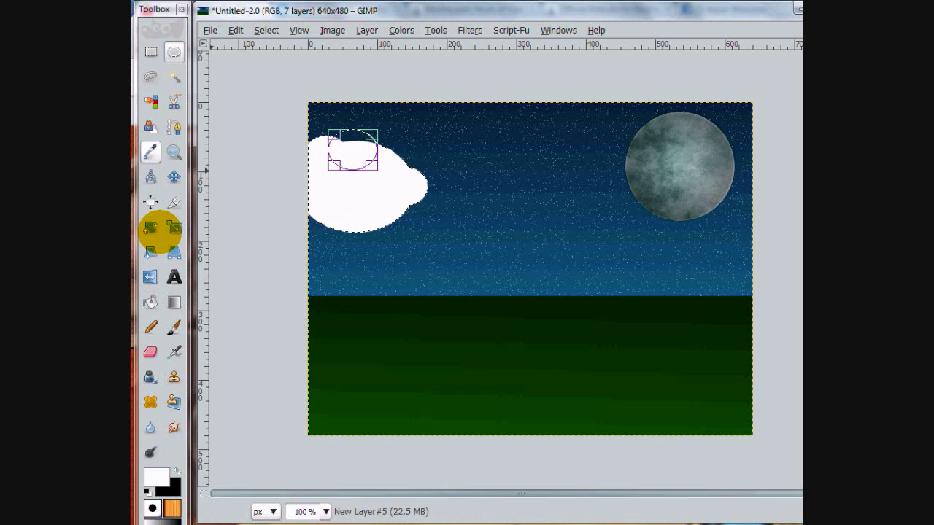
left_click(150, 301)
left_click(358, 148)
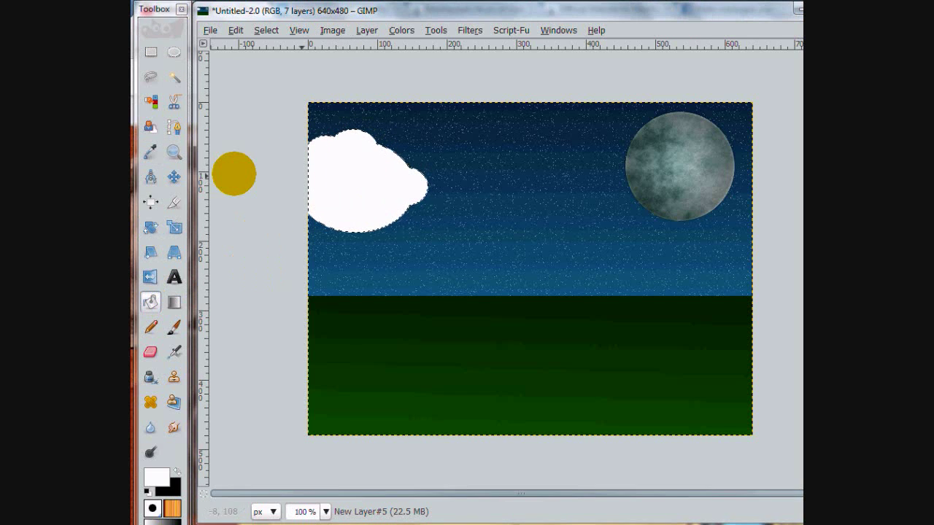
left_click(174, 52)
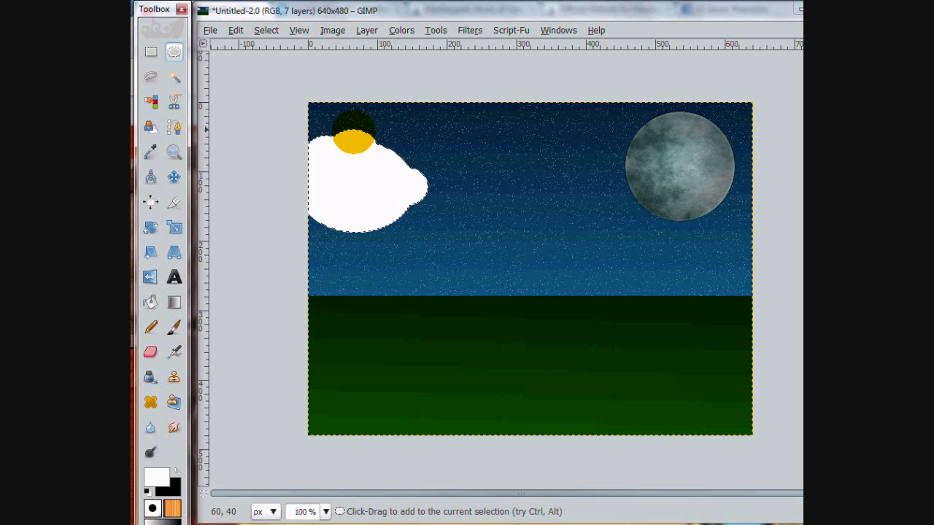
left_click_drag(343, 143, 403, 178)
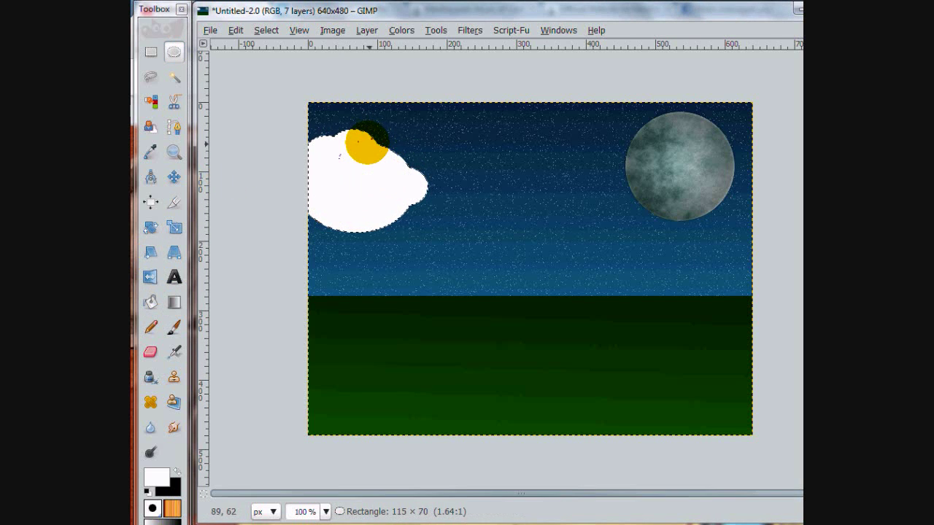
left_click(151, 302)
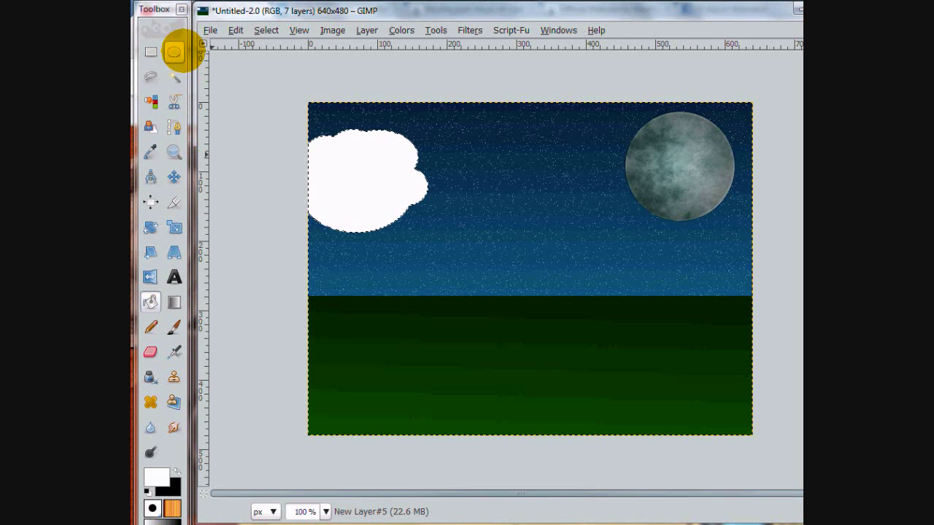
left_click(174, 52)
left_click_drag(270, 181, 343, 229)
left_click(150, 302)
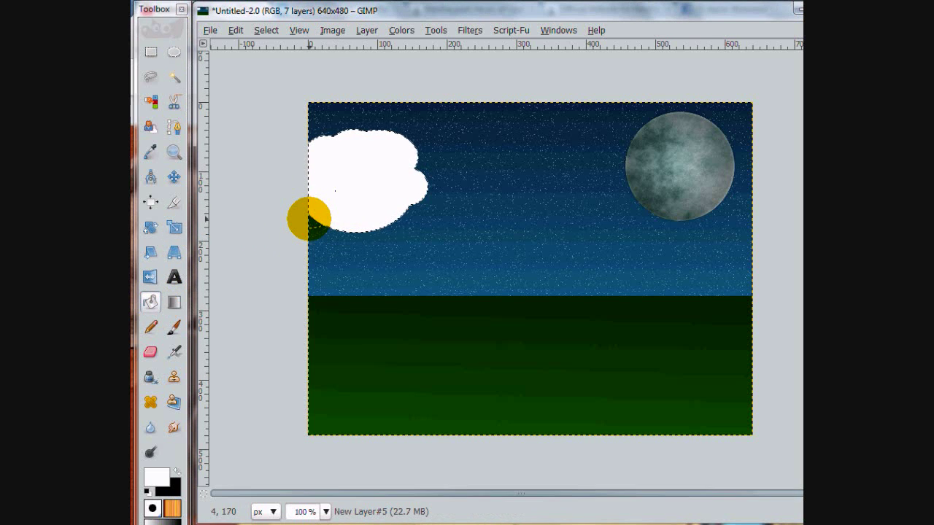
Set the foreground colour to mid grey and the background colour to white.
left_click(266, 30)
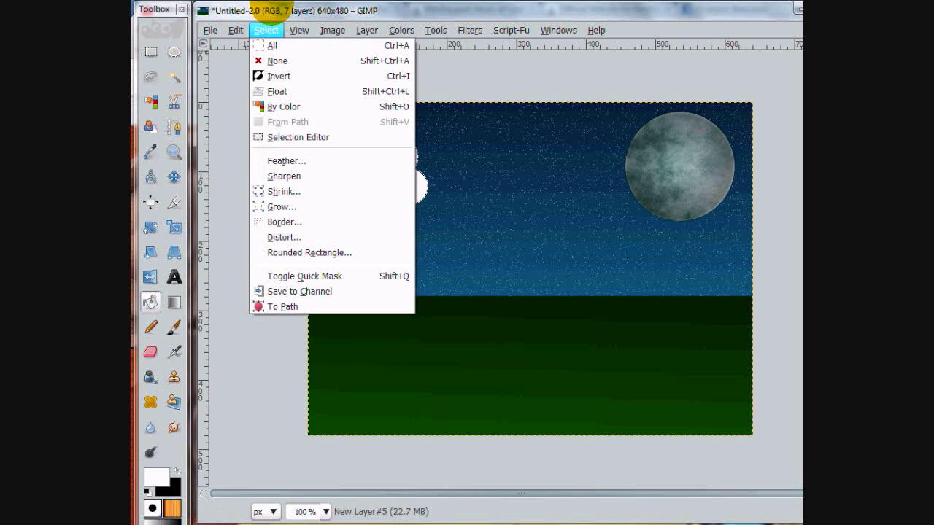
left_click(267, 30)
left_click(156, 476)
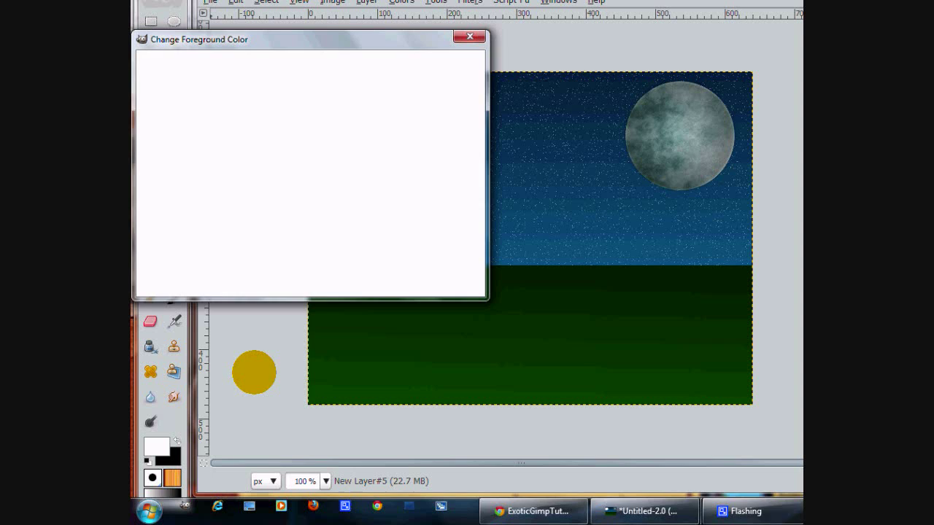
left_click_drag(208, 197, 213, 244)
left_click(359, 275)
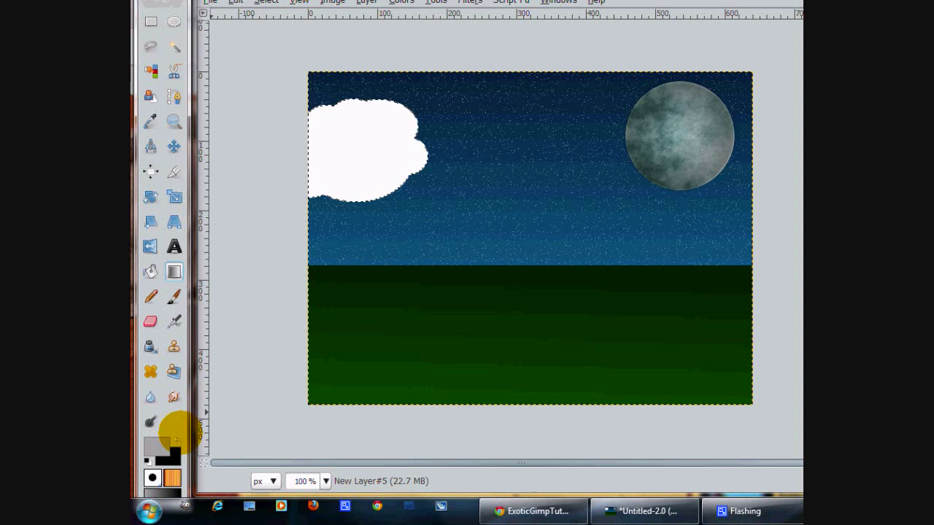
left_click(175, 450)
left_click_drag(235, 196, 149, 84)
left_click(376, 277)
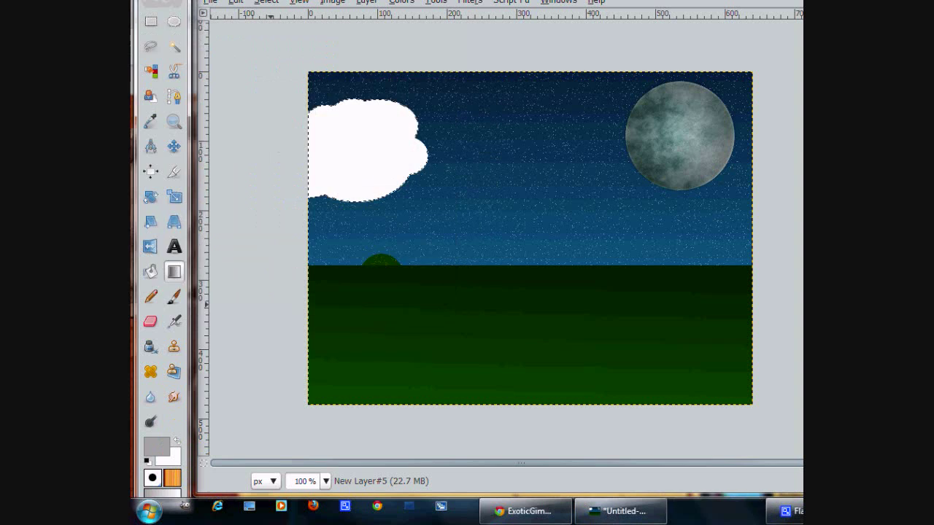
Draw a linear grey-to-white gradient straight down the cloud.
left_click(173, 267)
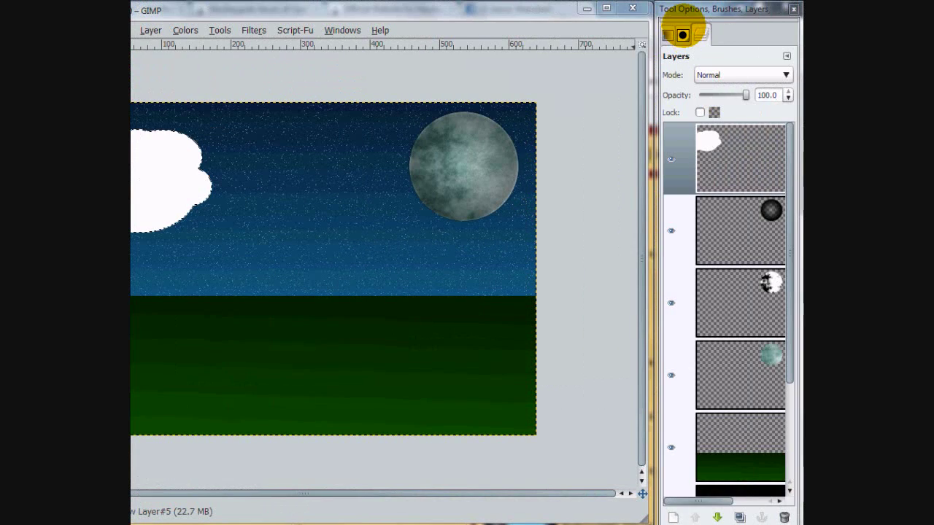
left_click(675, 31)
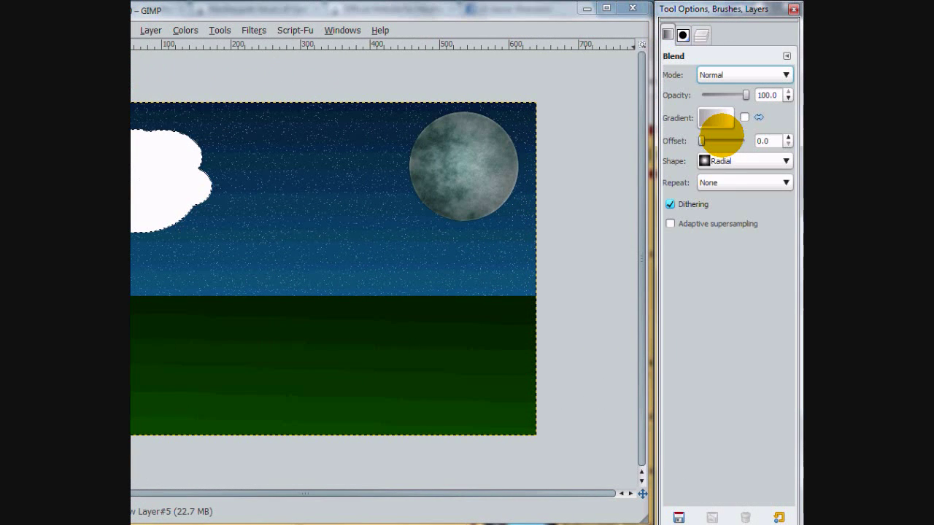
left_click(722, 159)
left_click(719, 124)
left_click(699, 34)
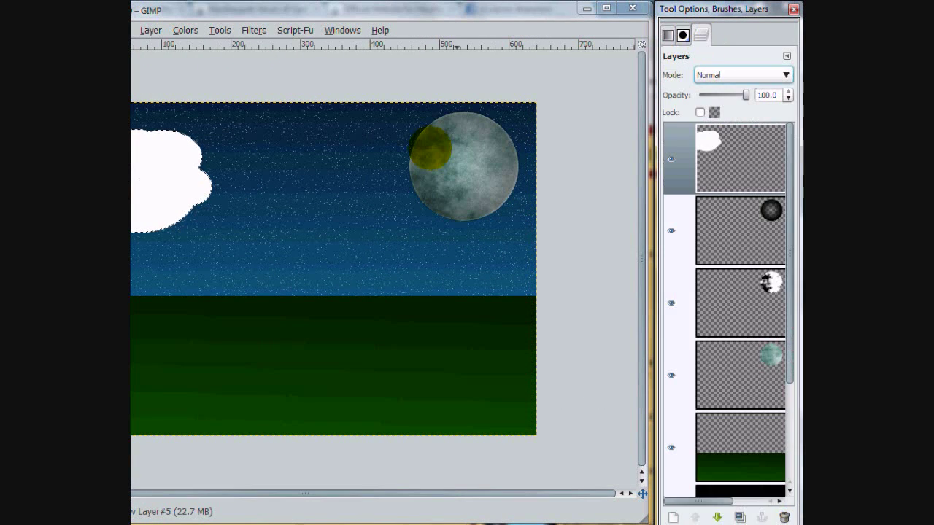
left_click_drag(141, 132, 151, 222)
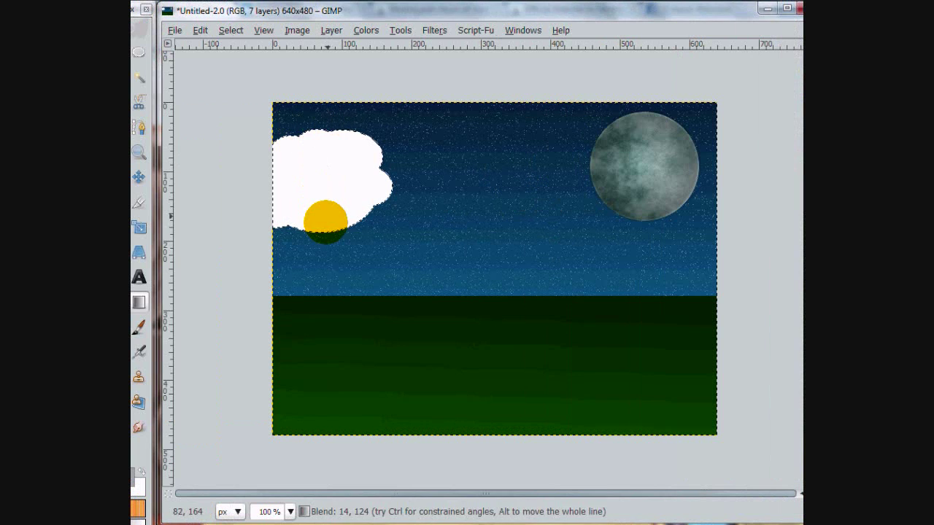
left_click_drag(329, 216, 321, 233)
Deselect, lower the cloud layer's opacity to 75, and apply a 4 px Gaussian Blur.
left_click(231, 30)
left_click(249, 62)
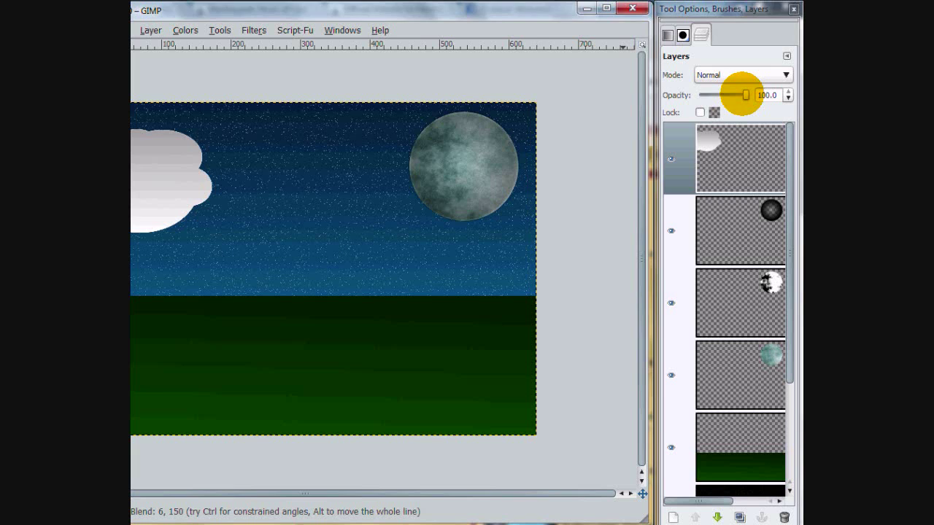
left_click_drag(744, 94, 733, 95)
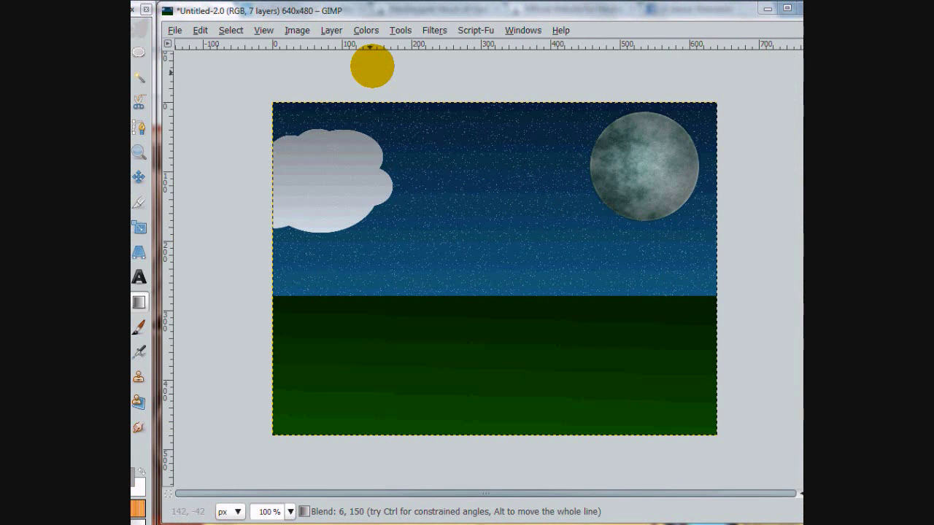
left_click(434, 30)
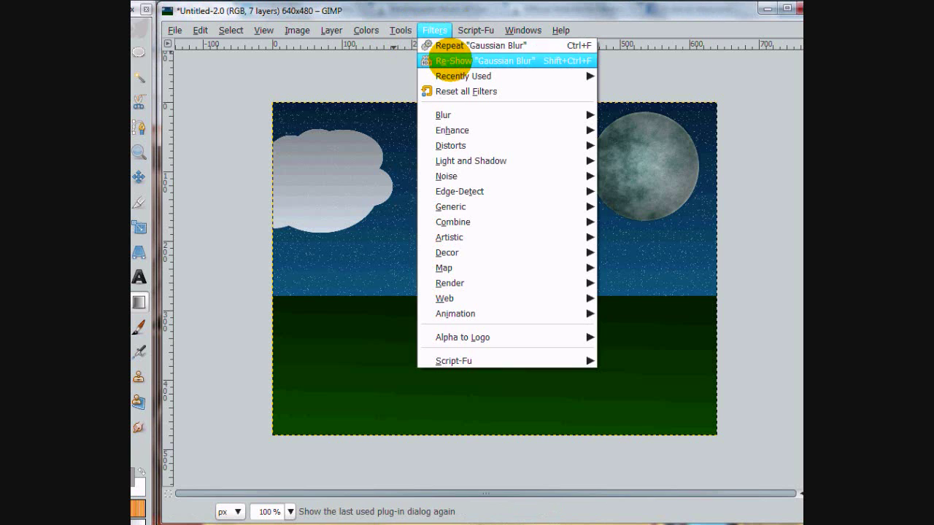
left_click(446, 60)
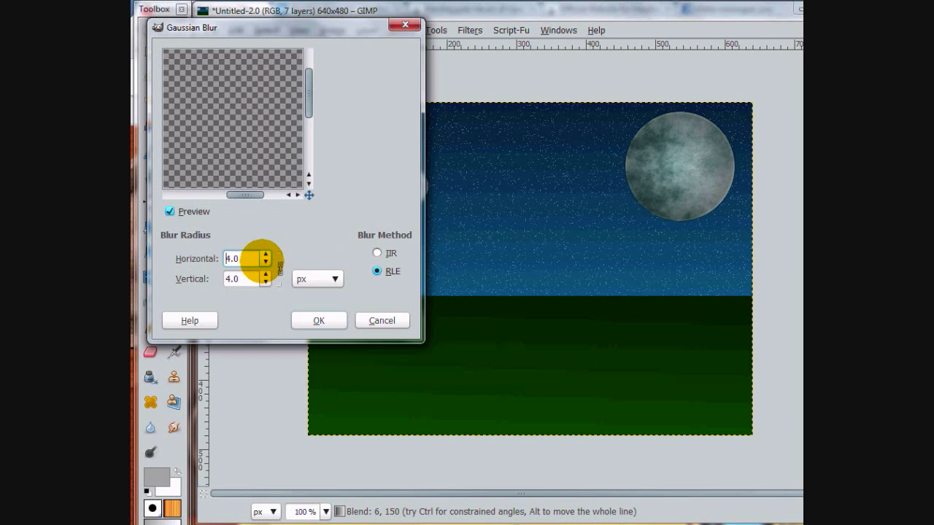
left_click(295, 319)
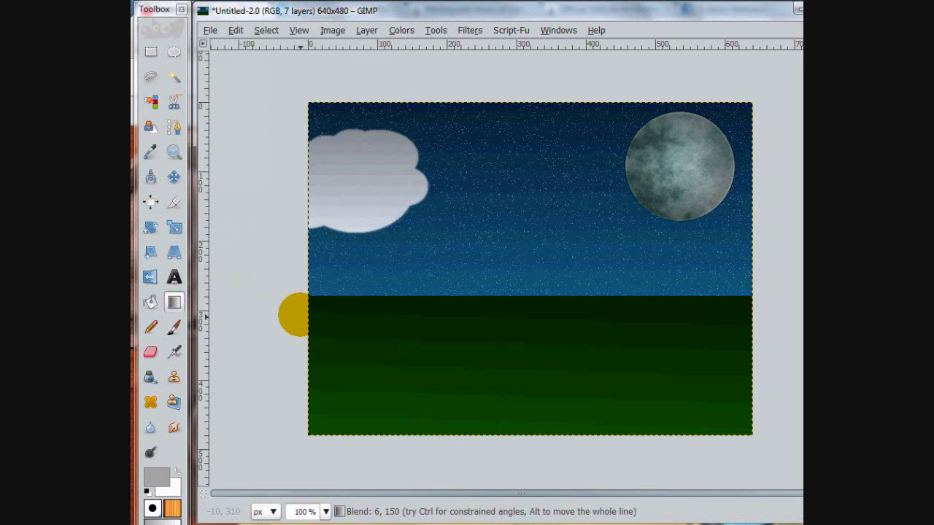
left_click_drag(300, 317, 701, 89)
left_click_drag(611, 91, 501, 114)
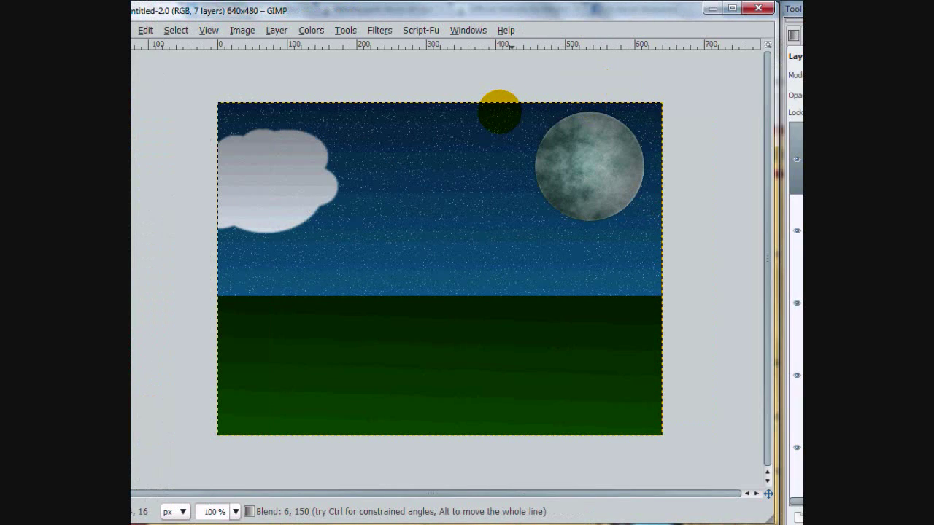